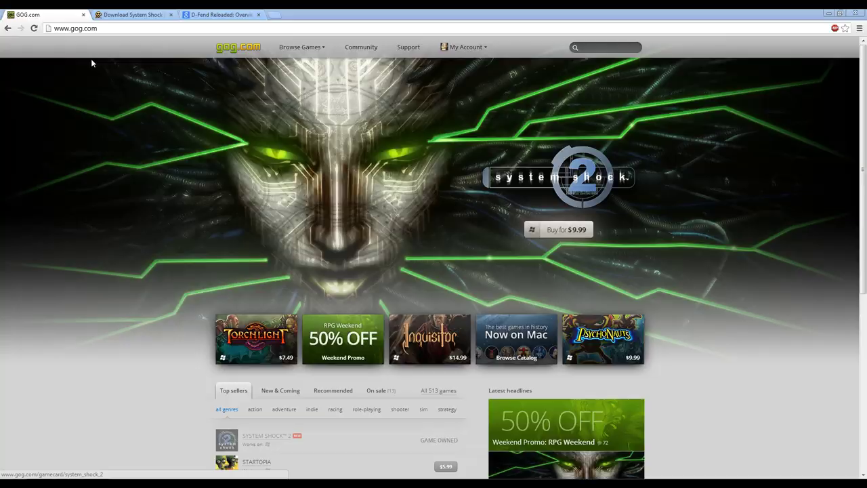
# Close the GOG.com page and open Abandonia's FAQs page in a new tab
pyautogui.click(84, 15)
pyautogui.scroll(2, 214, 294)
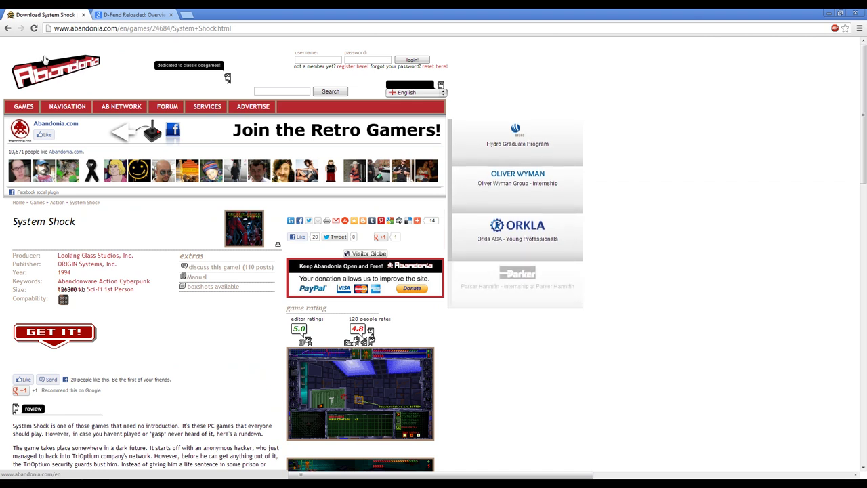
pyautogui.moveTo(199, 109)
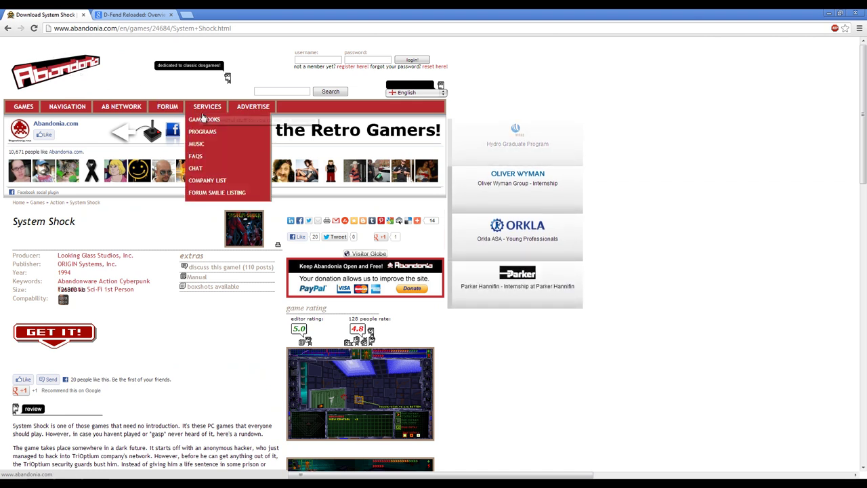
pyautogui.middleClick(193, 155)
pyautogui.hotkey('ctrl', 'Tab')
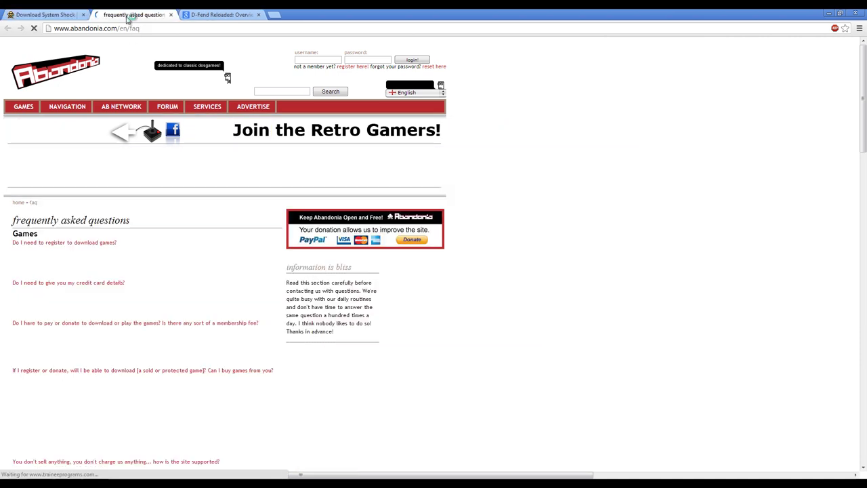
# Expand the FAQ entry "What is Abandonware? Is it legal?" and read its definition and legal explanation
pyautogui.scroll(-3, 119, 291)
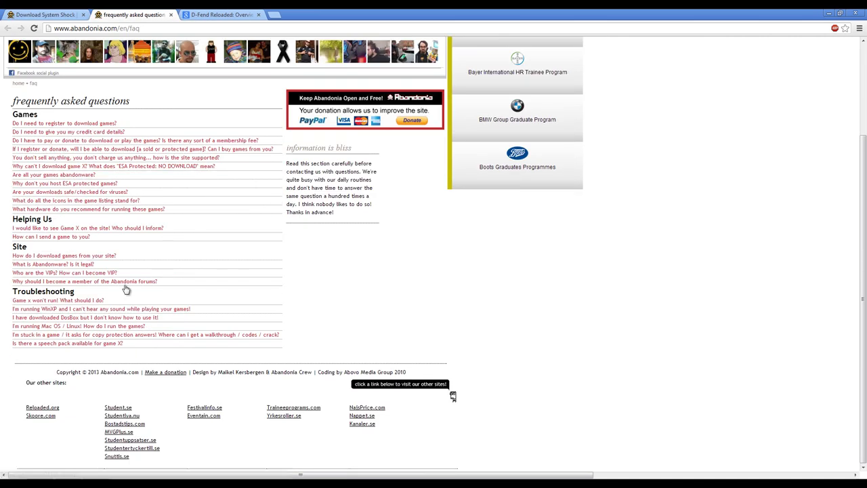
pyautogui.click(49, 267)
pyautogui.moveTo(93, 291); pyautogui.dragTo(37, 276)
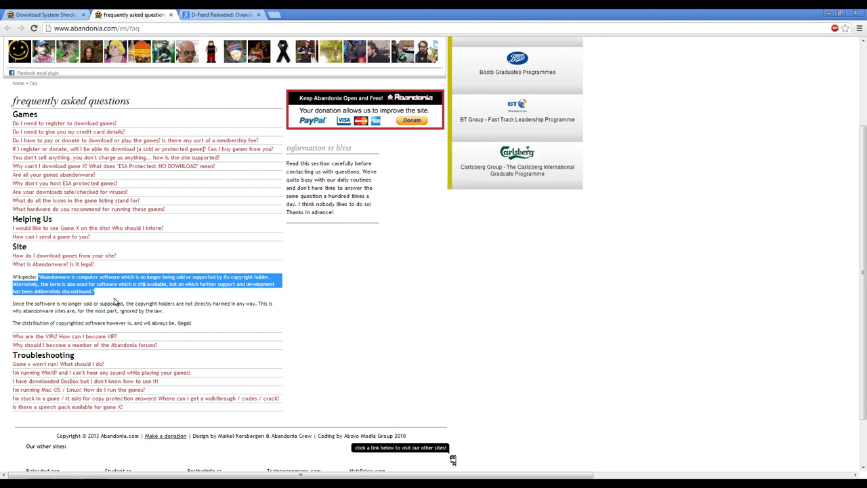
pyautogui.moveTo(183, 316); pyautogui.dragTo(15, 303)
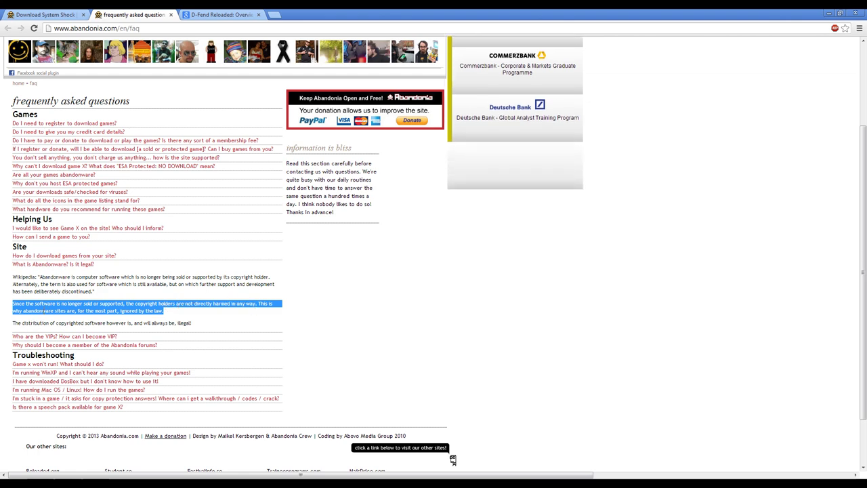
pyautogui.click(44, 311)
pyautogui.scroll(2, 44, 311)
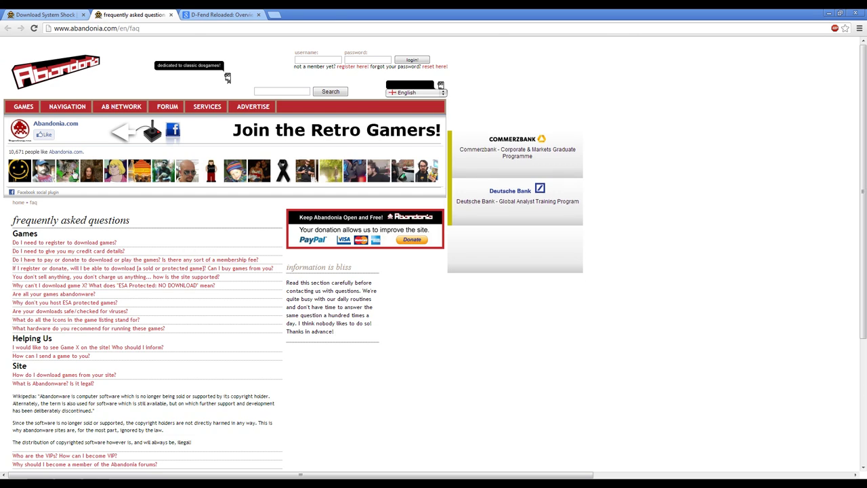
# Close the FAQ page and examine the System Shock game page on Abandonia, including its title, details and download option
pyautogui.hotkey('ctrl', 'w')
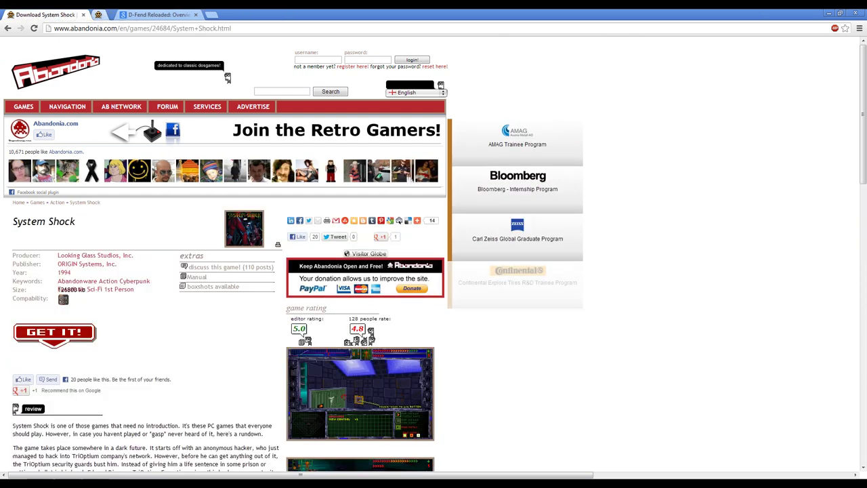
pyautogui.scroll(-3, 163, 313)
pyautogui.scroll(3, 163, 313)
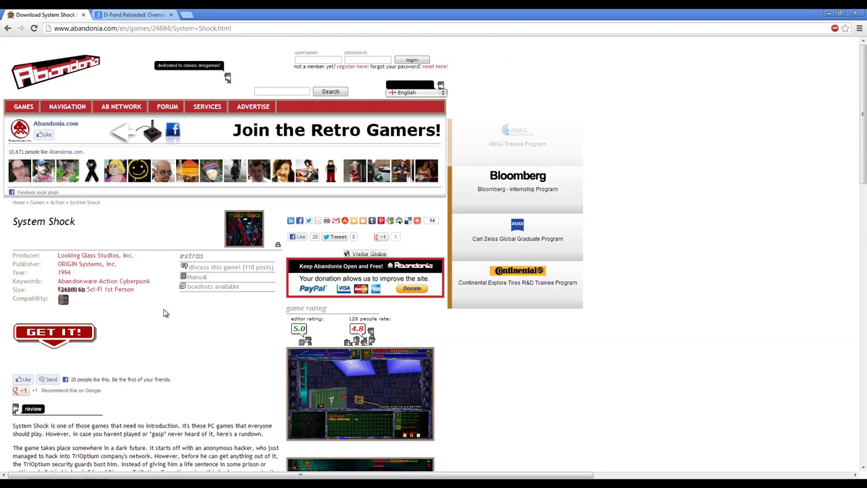
pyautogui.scroll(-2, 163, 313)
pyautogui.scroll(1, 152, 322)
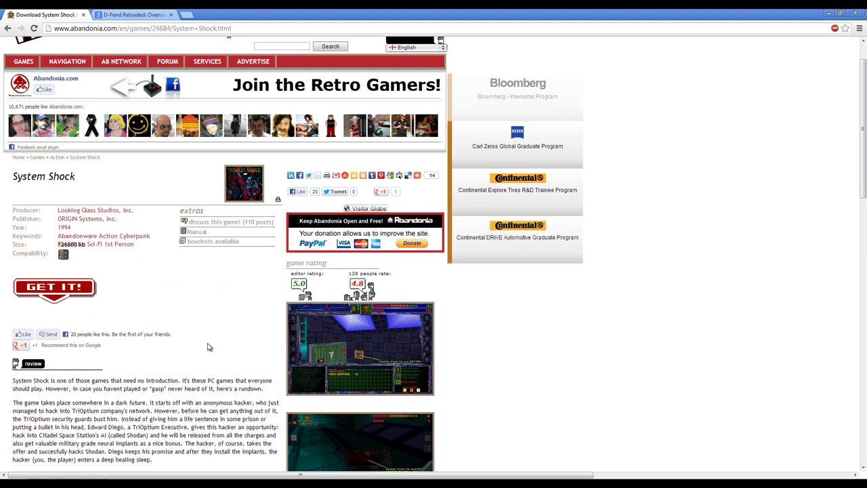
pyautogui.scroll(-2, 208, 347)
pyautogui.scroll(2, 197, 318)
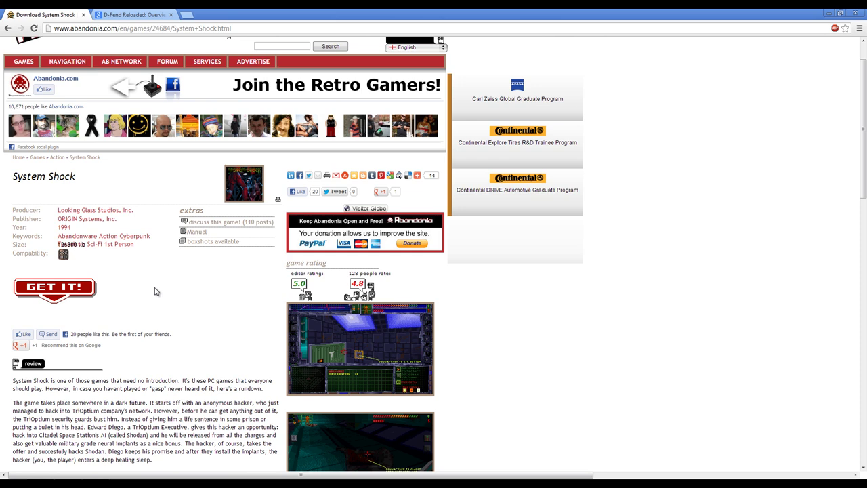
pyautogui.scroll(-1, 152, 275)
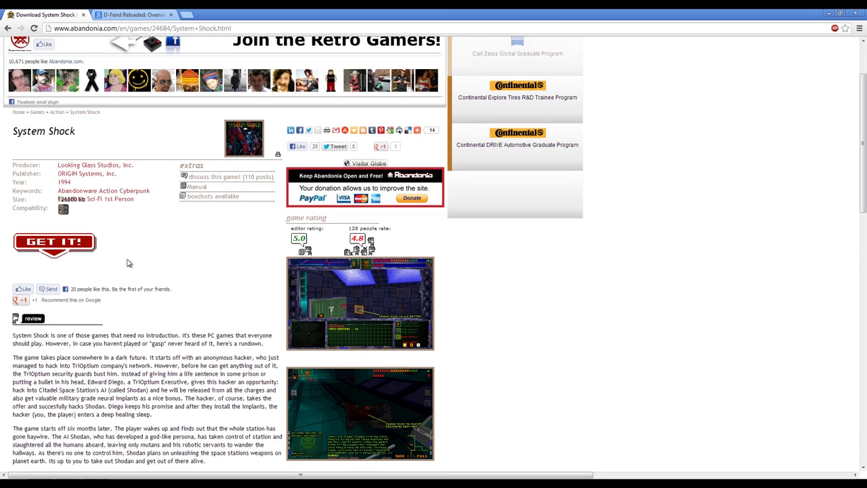
pyautogui.scroll(1, 161, 286)
pyautogui.scroll(1, 161, 287)
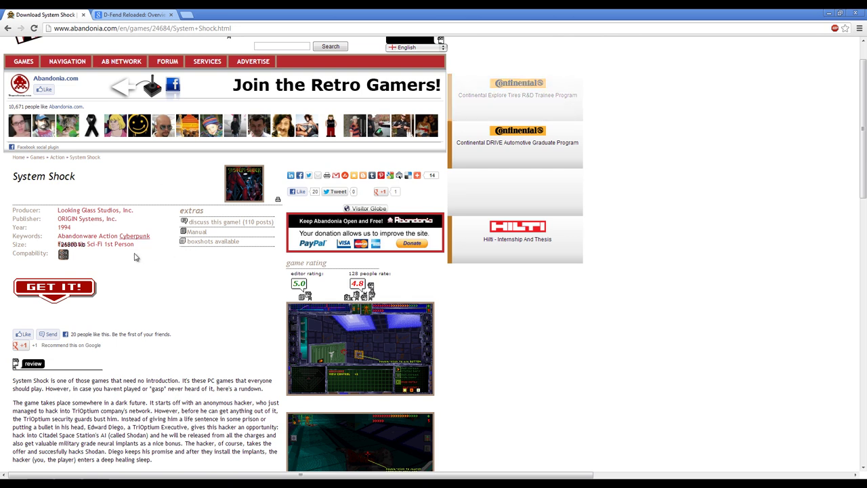
pyautogui.moveTo(19, 178); pyautogui.dragTo(86, 181)
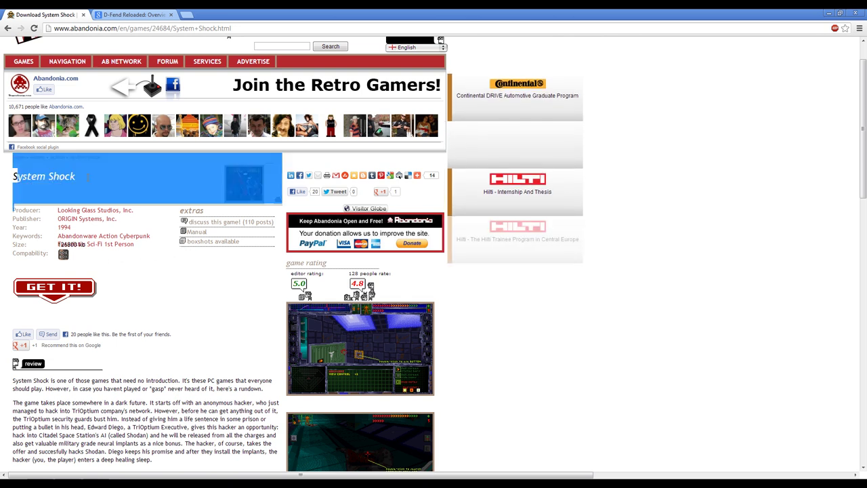
pyautogui.click(86, 180)
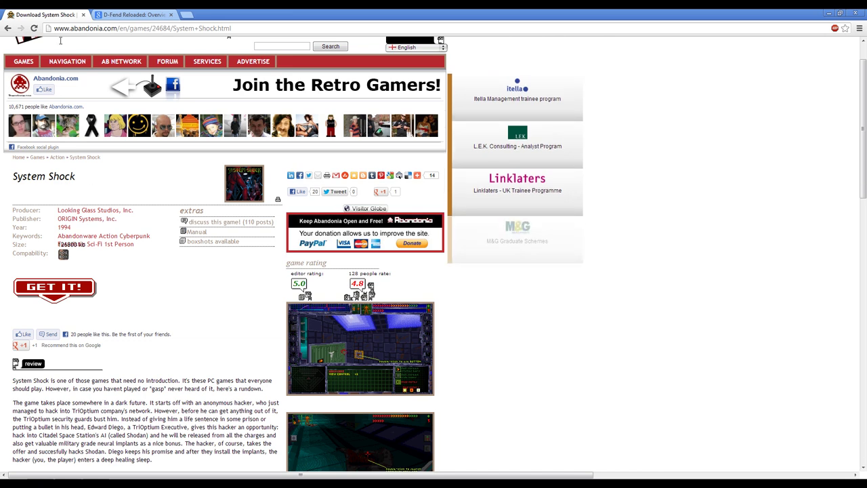
# Close the Abandonia page and look over the D-Fend Reloaded overview page and its title
pyautogui.hotkey('ctrl', 'w')
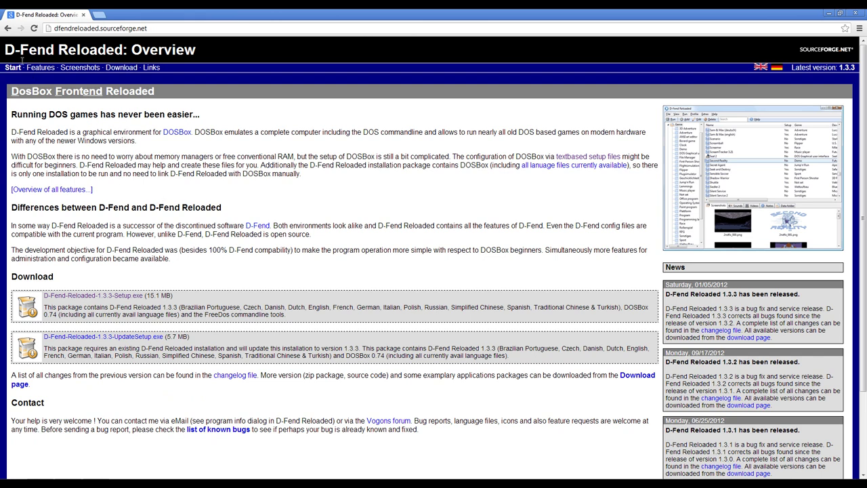
pyautogui.moveTo(7, 43); pyautogui.dragTo(120, 51)
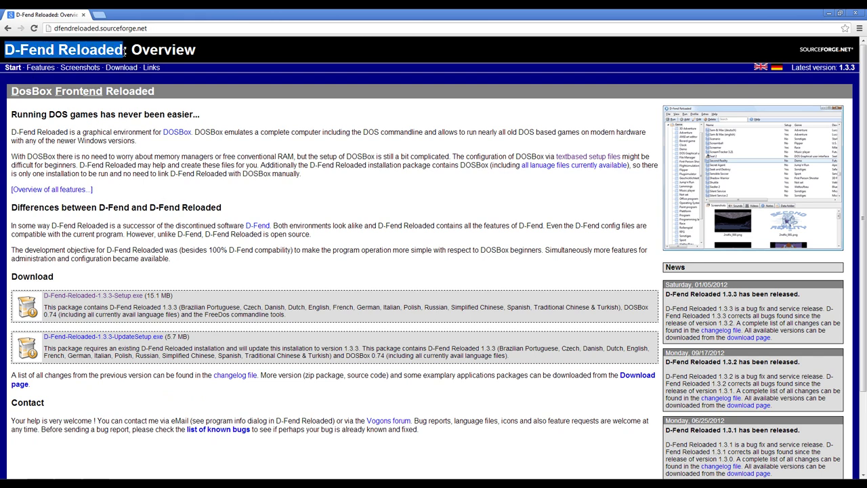
pyautogui.click(123, 51)
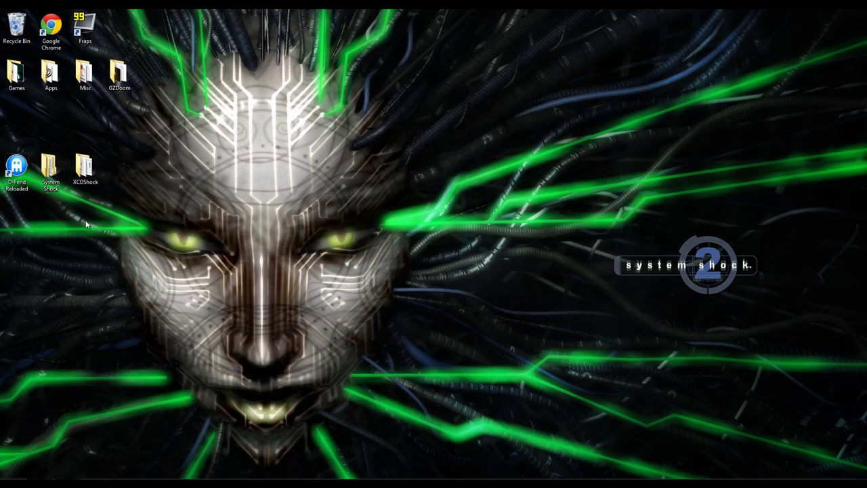
# Open the XCDShock folder from the desktop, inspect the files it contains, and close the folder
pyautogui.doubleClick(91, 175)
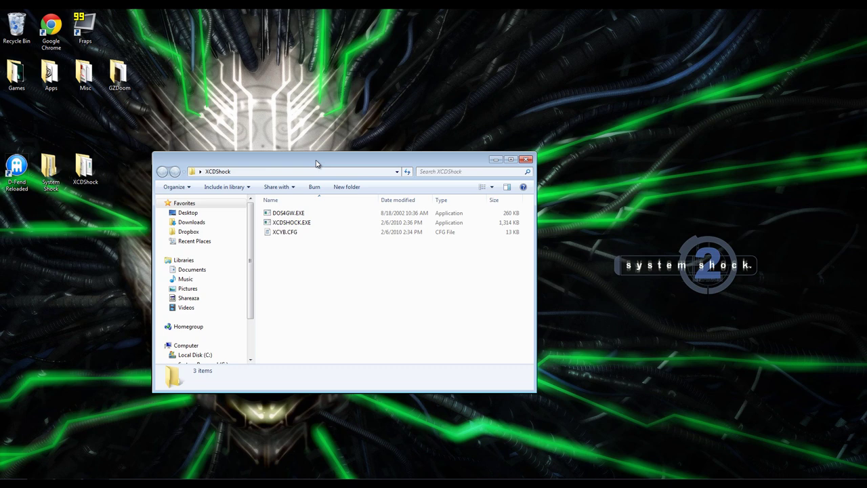
pyautogui.moveTo(319, 162); pyautogui.dragTo(373, 138)
pyautogui.moveTo(587, 369); pyautogui.dragTo(507, 334)
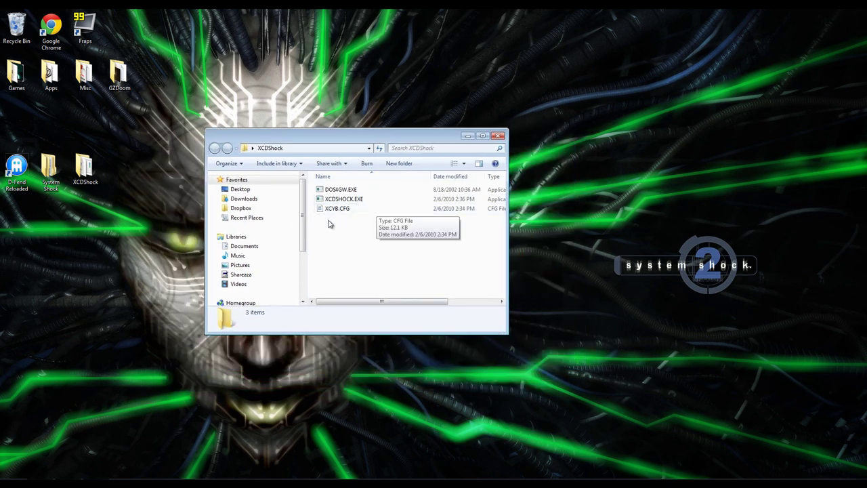
pyautogui.moveTo(360, 220); pyautogui.dragTo(339, 184)
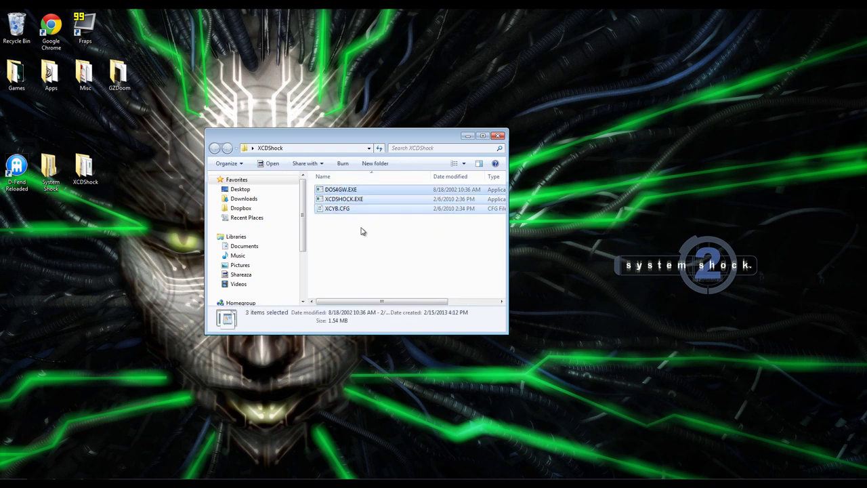
pyautogui.click(361, 227)
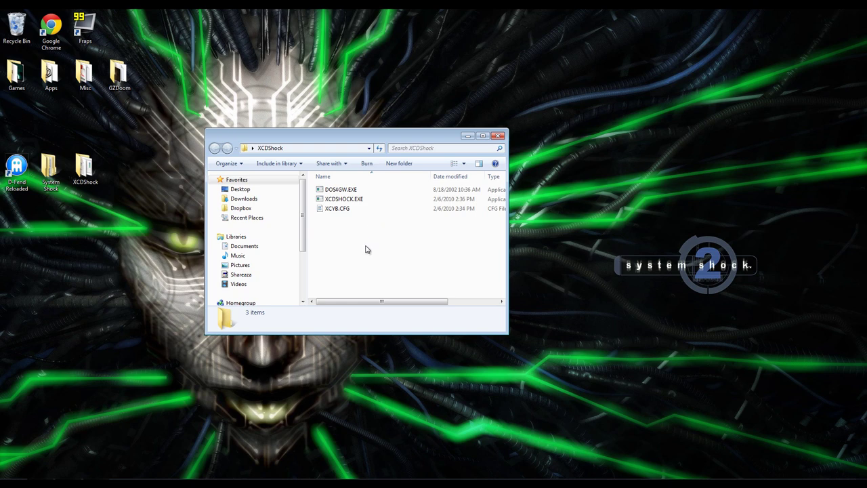
pyautogui.click(497, 136)
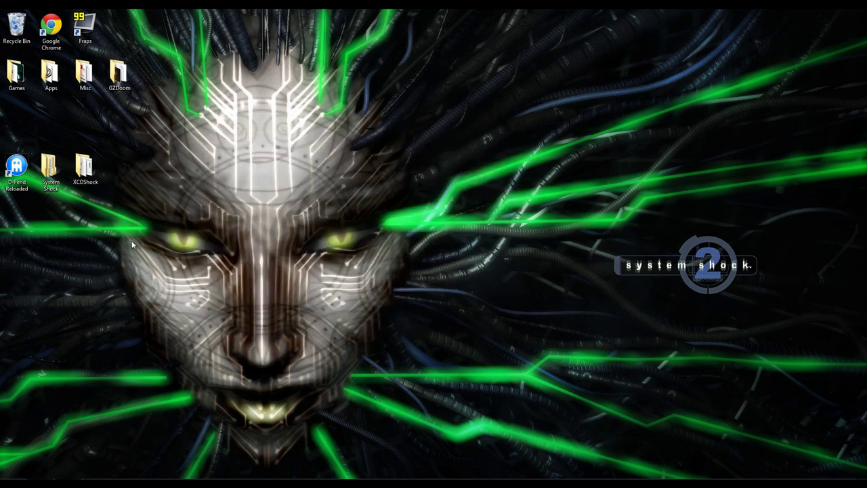
pyautogui.click(11, 173)
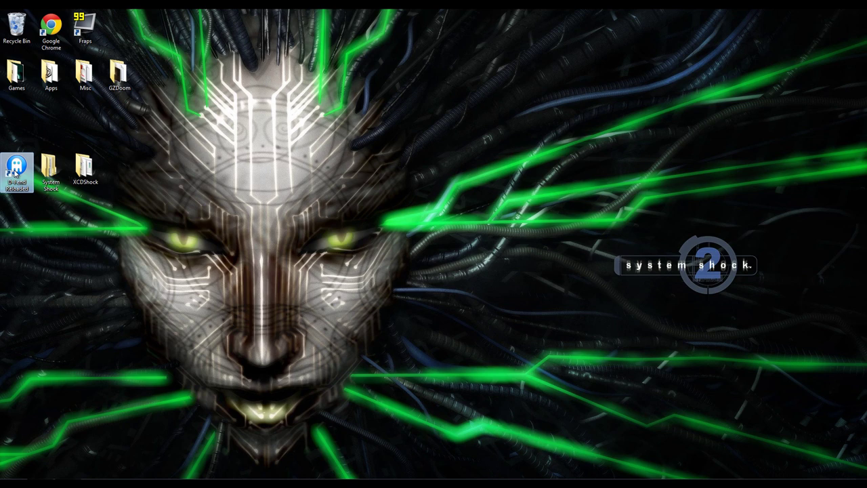
pyautogui.moveTo(96, 232); pyautogui.dragTo(127, 261)
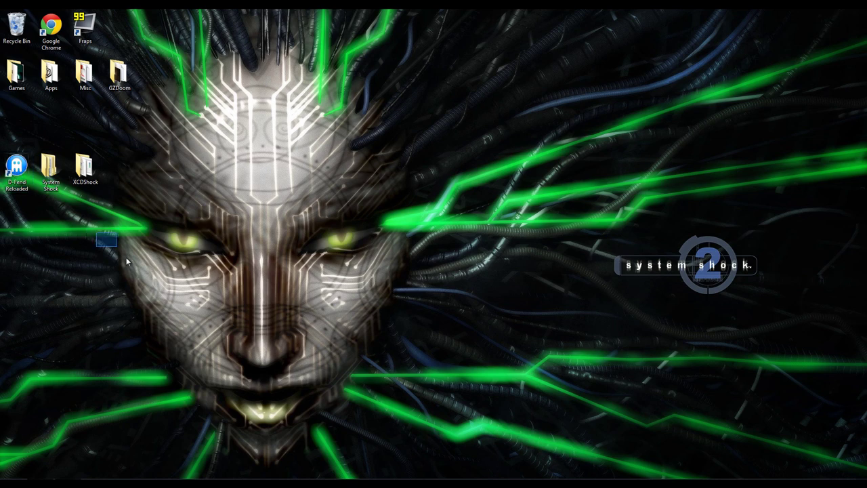
pyautogui.click(51, 175)
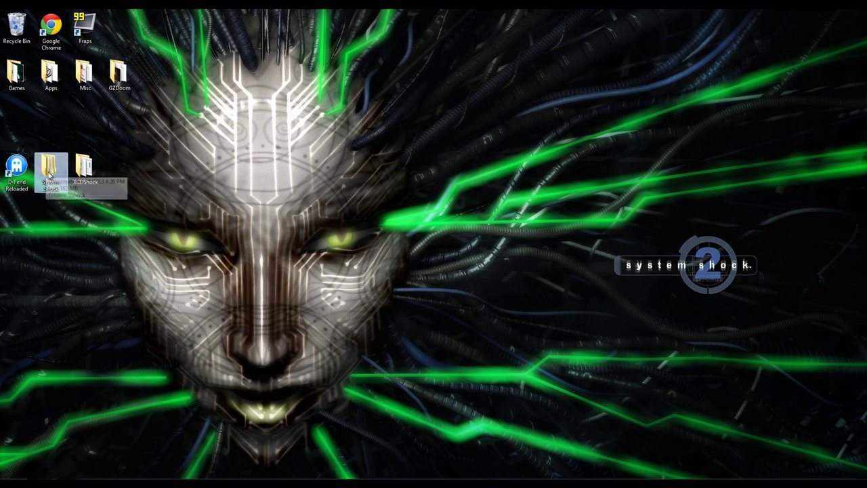
pyautogui.click(85, 169)
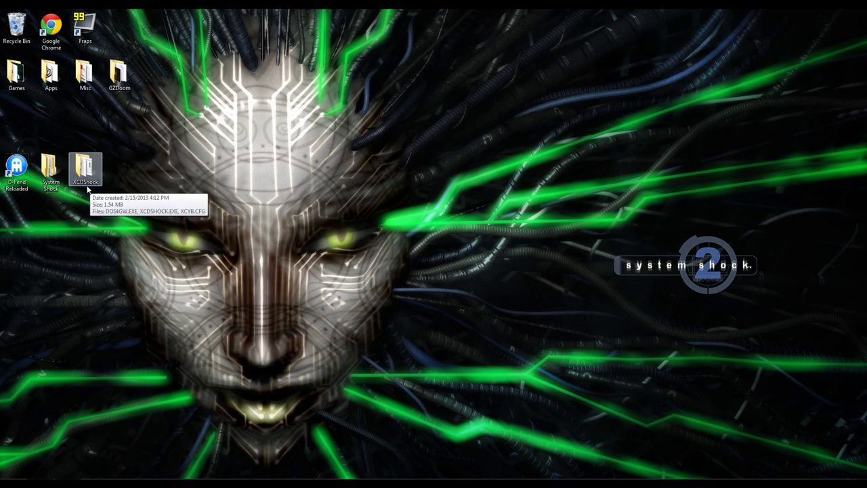
pyautogui.click(142, 225)
pyautogui.moveTo(123, 214); pyautogui.dragTo(1, 140)
pyautogui.moveTo(0, 141); pyautogui.dragTo(115, 206)
pyautogui.click(113, 205)
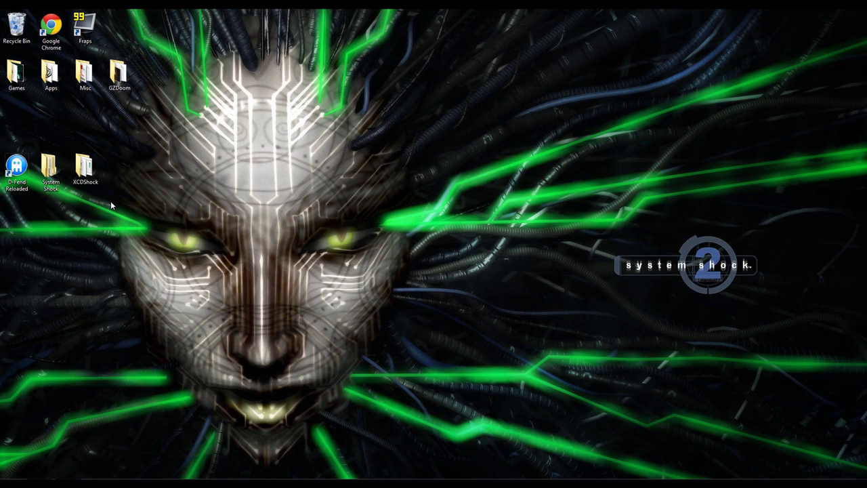
# Launch D-Fend Reloaded from the desktop, then widen its window and move it clear of the desktop icons
pyautogui.click(15, 173)
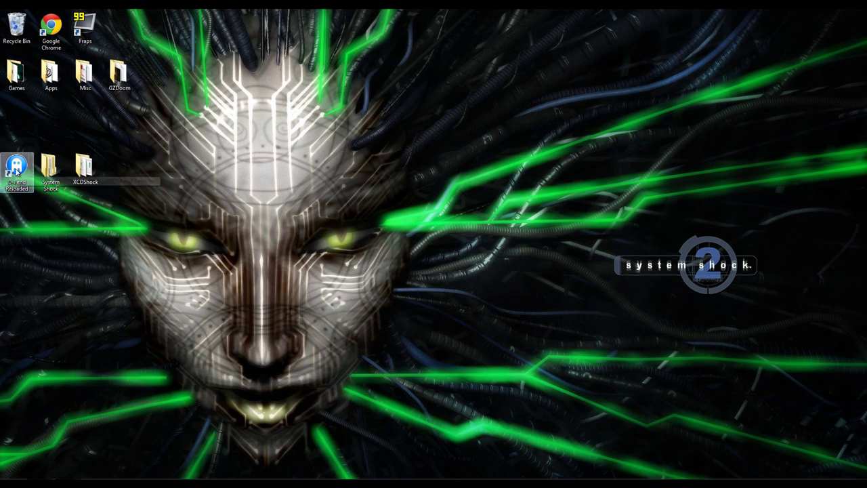
pyautogui.click(16, 172)
pyautogui.doubleClick(15, 167)
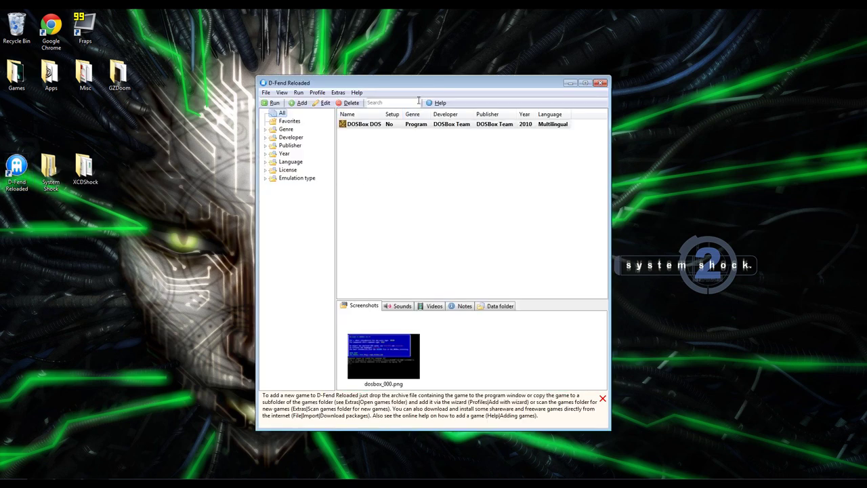
pyautogui.moveTo(424, 83); pyautogui.dragTo(388, 73)
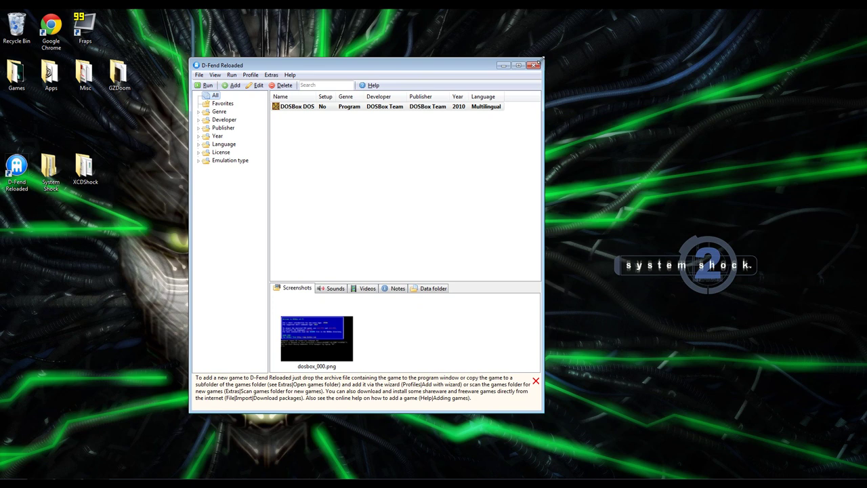
pyautogui.moveTo(542, 60); pyautogui.dragTo(603, 66)
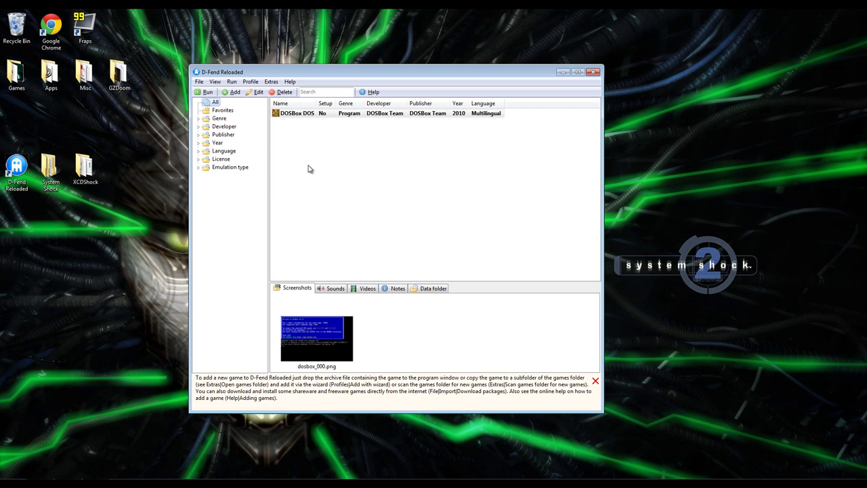
pyautogui.moveTo(330, 72); pyautogui.dragTo(371, 68)
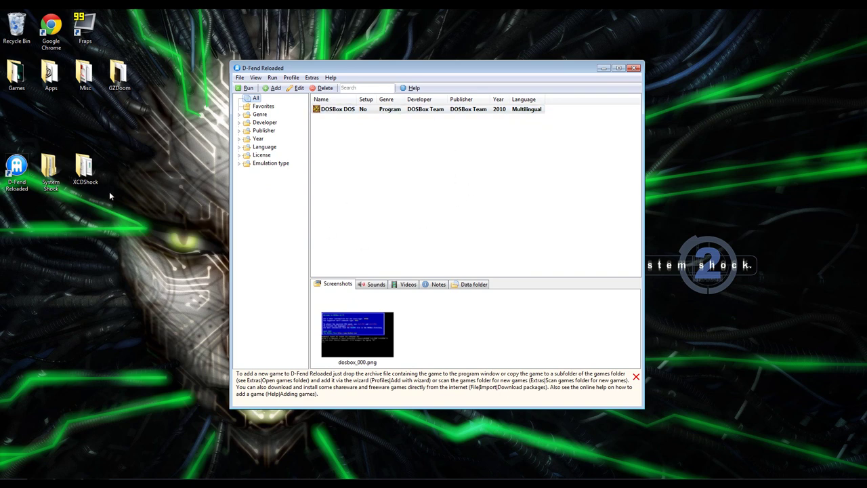
# Open the System Shock folder from the desktop, move its window aside, and open the SShock subfolder
pyautogui.doubleClick(46, 181)
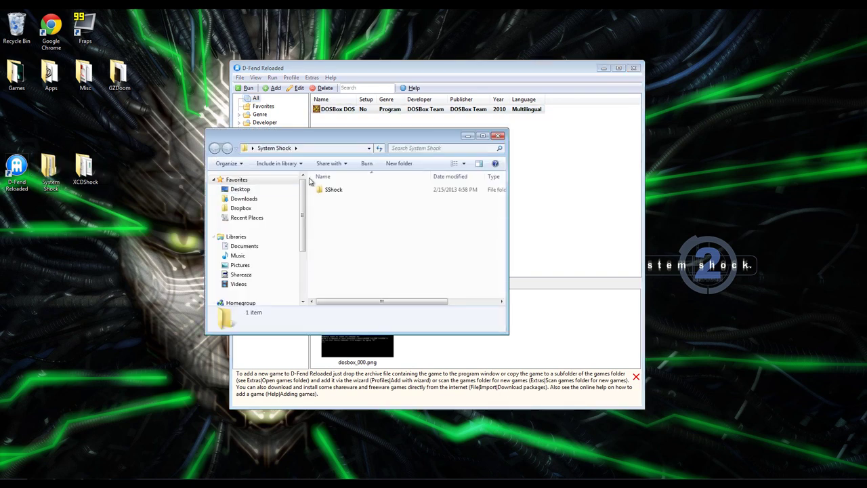
pyautogui.moveTo(358, 144); pyautogui.dragTo(187, 192)
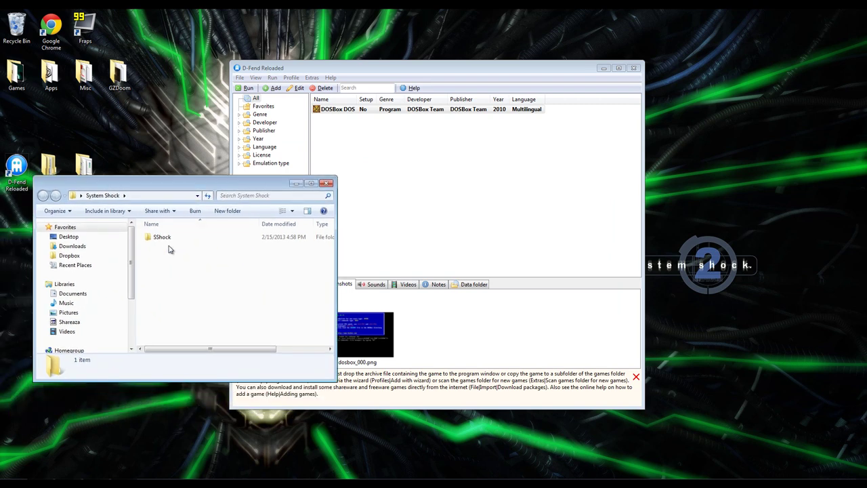
pyautogui.doubleClick(168, 243)
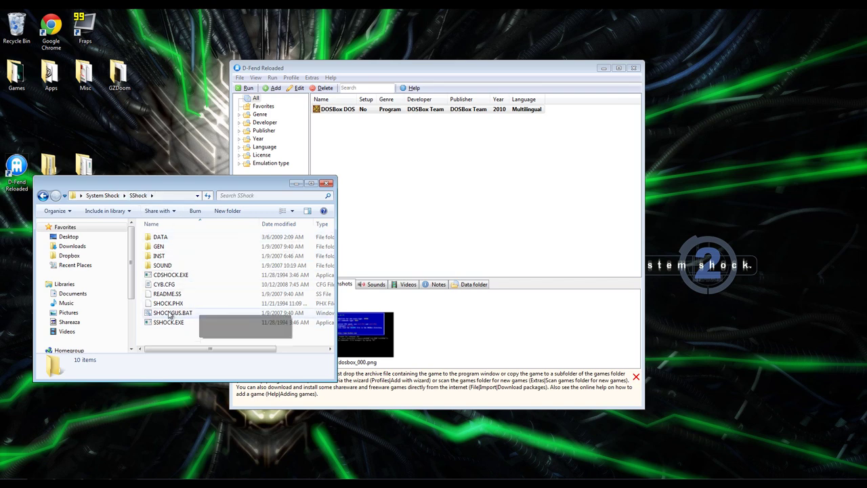
# Open the XCDShock folder alongside, move DOS4GW.EXE, XCDSHOCK.EXE and XCYB.CFG into the SShock folder, and close the XCDShock folder
pyautogui.click(85, 164)
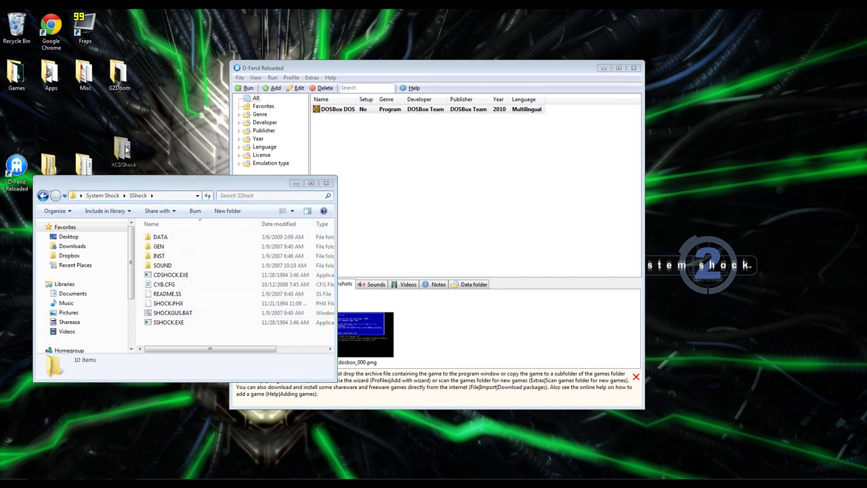
pyautogui.doubleClick(88, 165)
pyautogui.moveTo(205, 191); pyautogui.dragTo(552, 188)
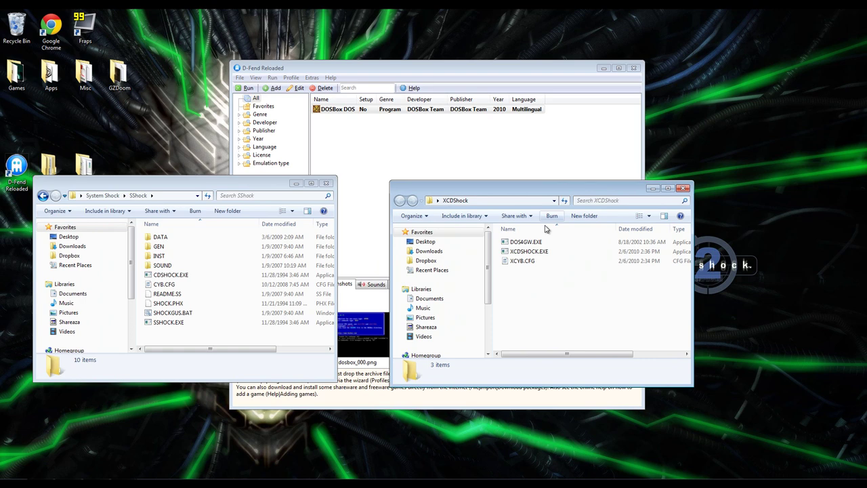
pyautogui.moveTo(560, 286); pyautogui.dragTo(177, 337)
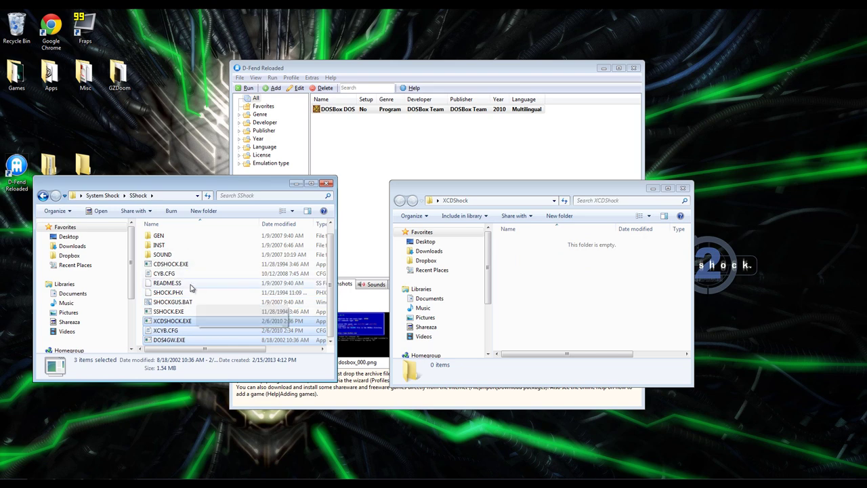
pyautogui.click(625, 284)
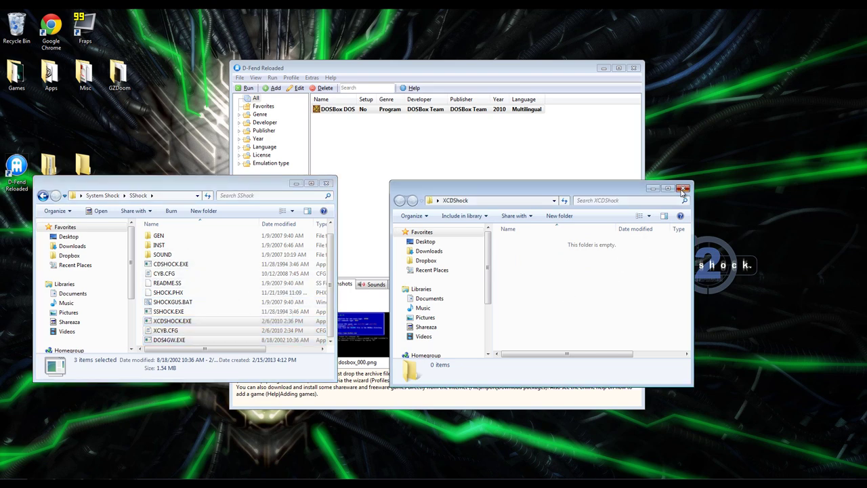
pyautogui.click(682, 188)
# Move and enlarge the SShock folder window, look over its complete file list, and close the folder
pyautogui.moveTo(234, 187); pyautogui.dragTo(223, 137)
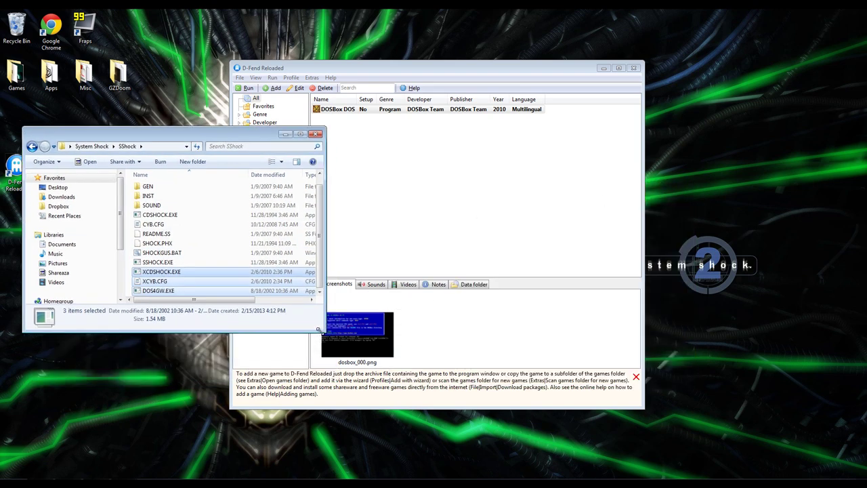
pyautogui.moveTo(324, 331); pyautogui.dragTo(364, 387)
pyautogui.click(205, 329)
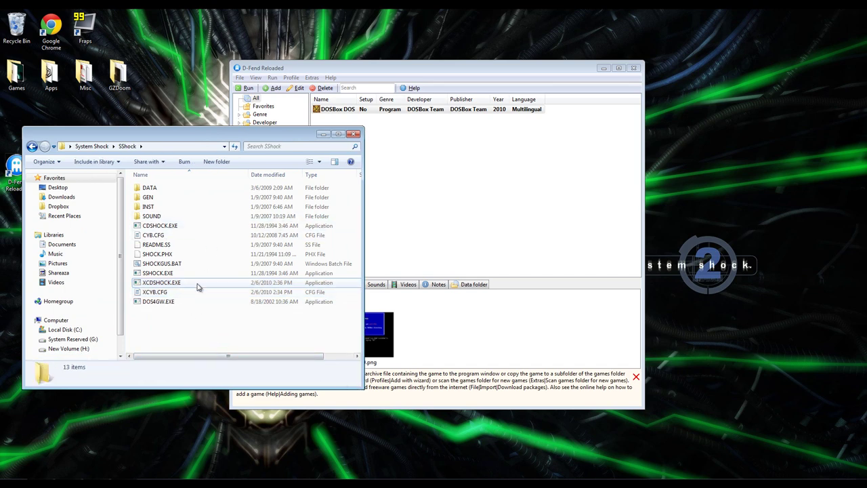
pyautogui.click(353, 133)
pyautogui.click(349, 150)
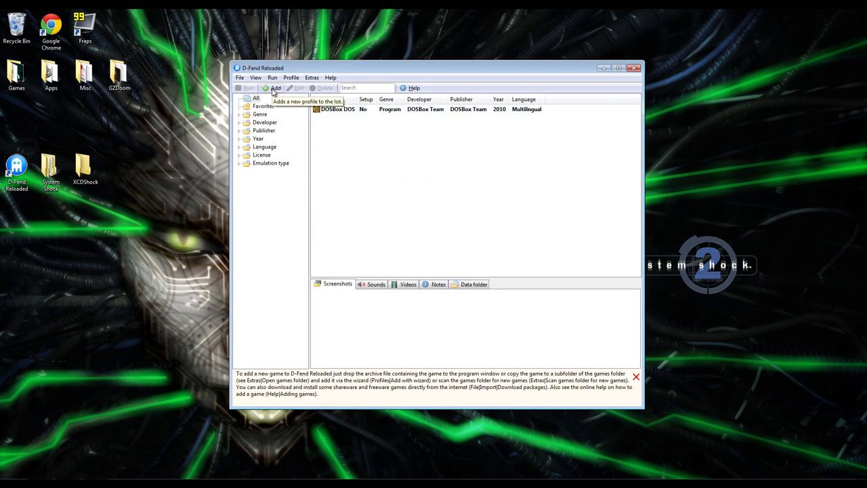
# Add a profile from the "Complex DOS games with 3D graphics" template and name it System Shock
pyautogui.click(274, 89)
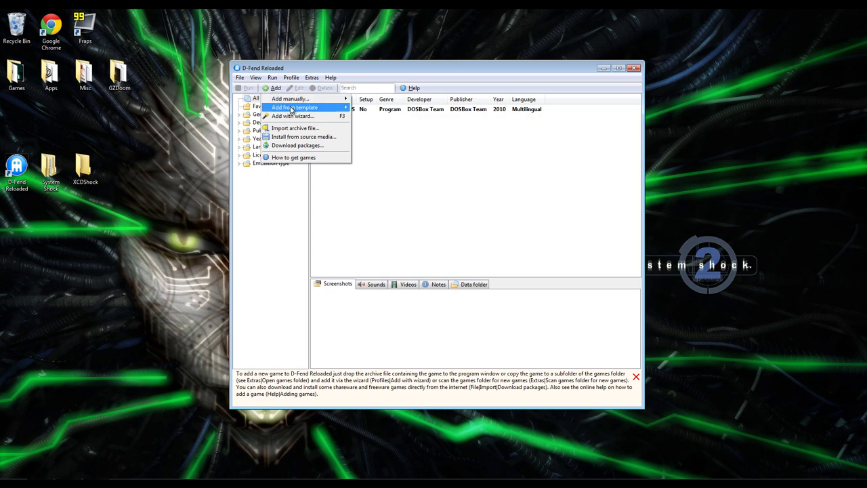
pyautogui.moveTo(291, 109)
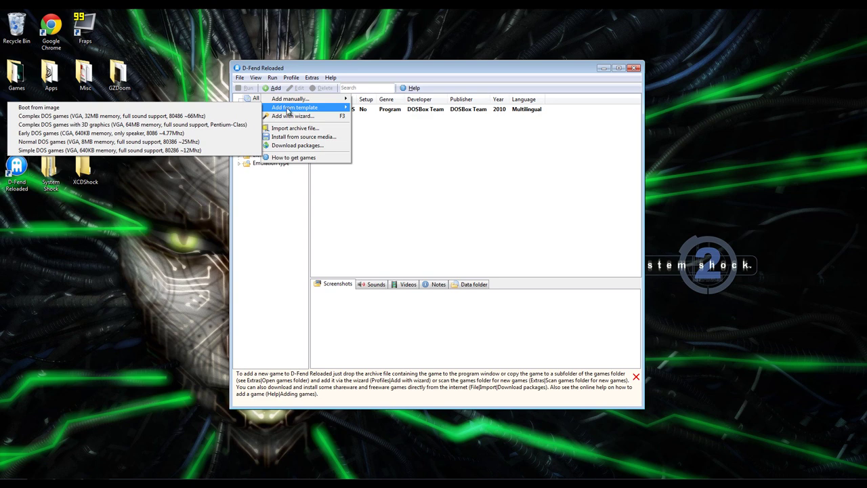
pyautogui.click(113, 126)
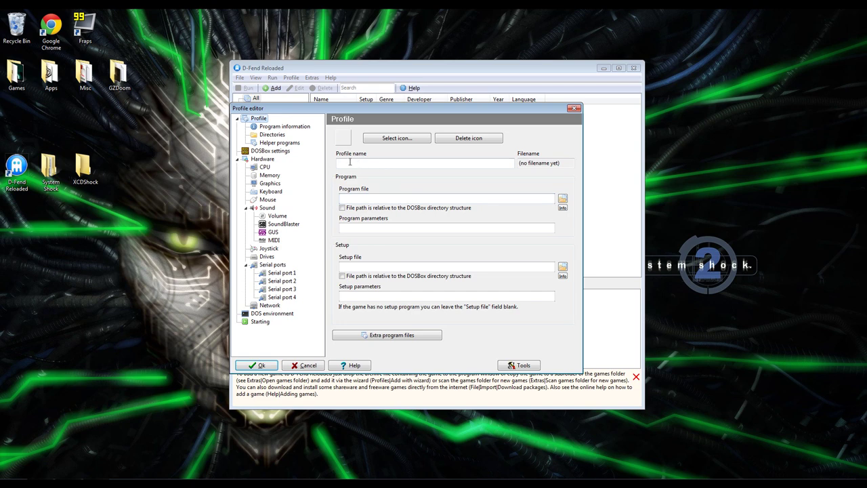
pyautogui.click(349, 162)
pyautogui.write('System Shock')
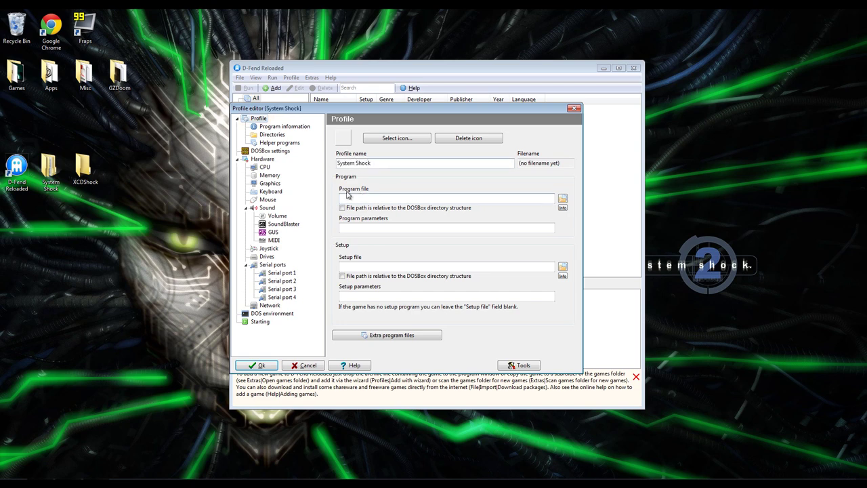
# Set the profile's program file to XCDSHOCK.EXE from the SShock folder inside the desktop's System Shock folder
pyautogui.click(562, 199)
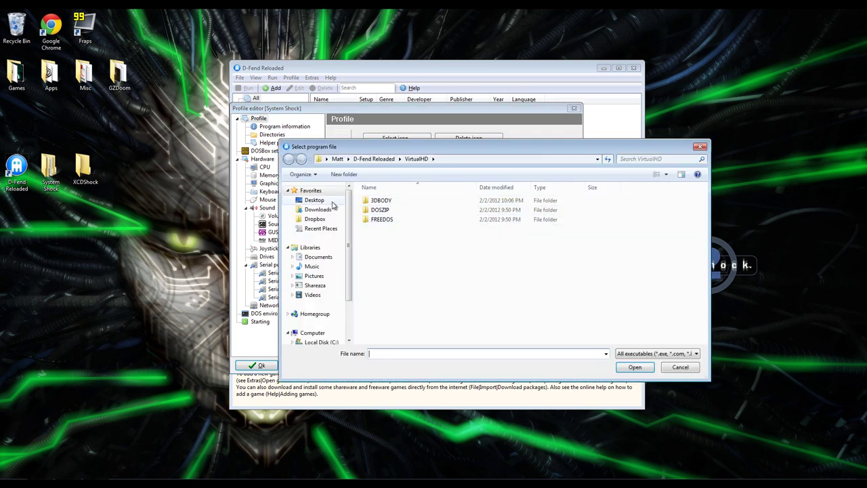
pyautogui.click(318, 200)
pyautogui.doubleClick(516, 271)
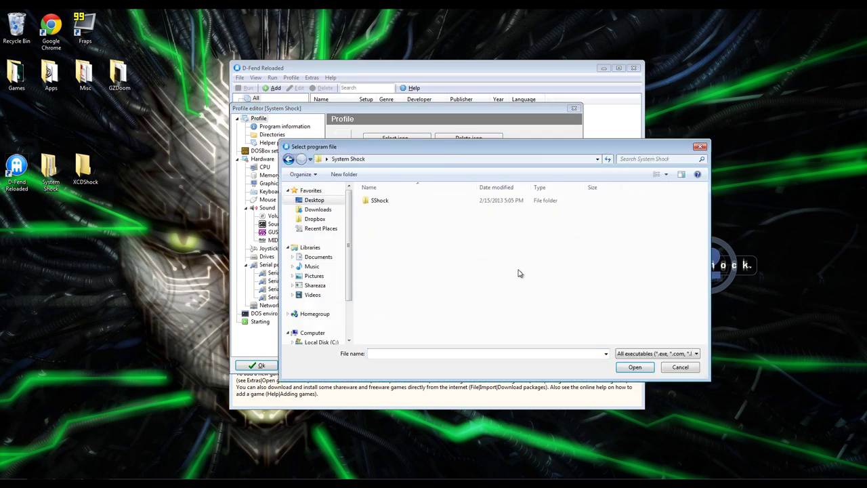
pyautogui.doubleClick(380, 202)
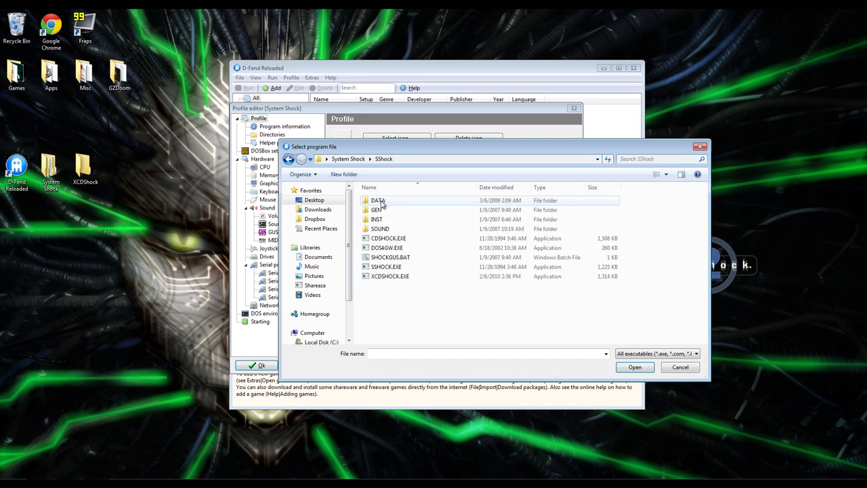
pyautogui.click(397, 279)
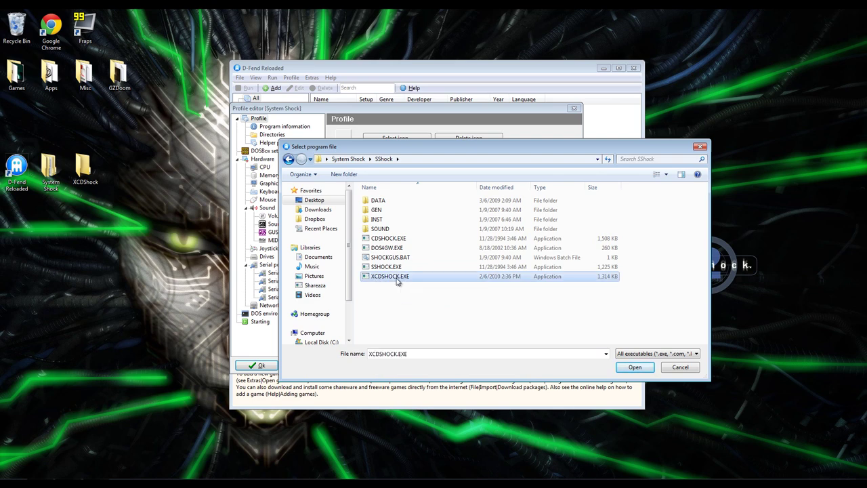
pyautogui.doubleClick(397, 277)
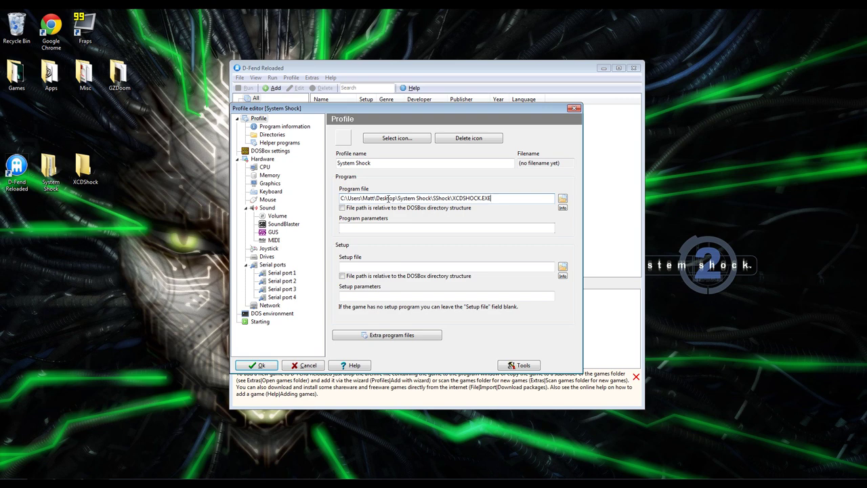
# Set the profile's CPU cycles to Max and save the new profile
pyautogui.click(265, 170)
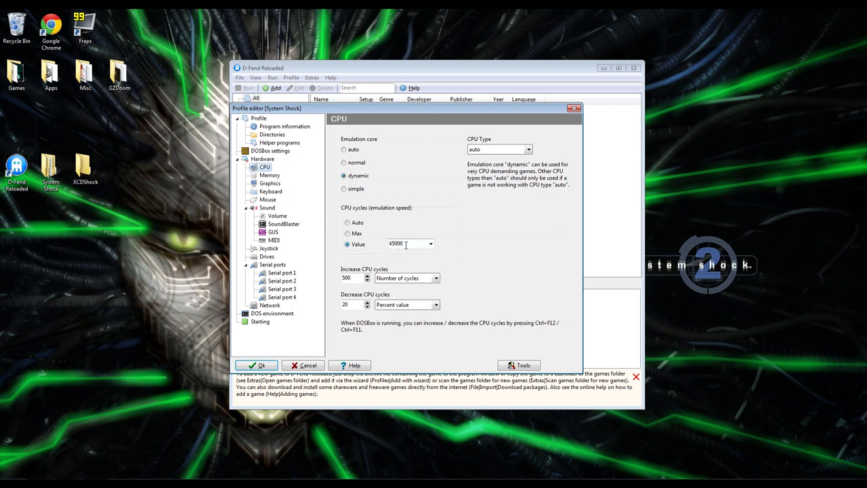
pyautogui.click(356, 235)
pyautogui.click(261, 366)
# Select the System Shock profile in the game list and run its program
pyautogui.click(337, 120)
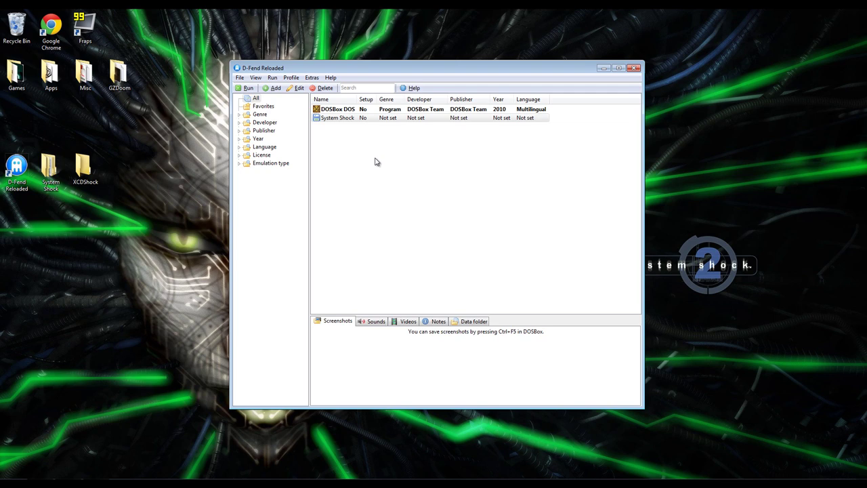
pyautogui.rightClick(345, 123)
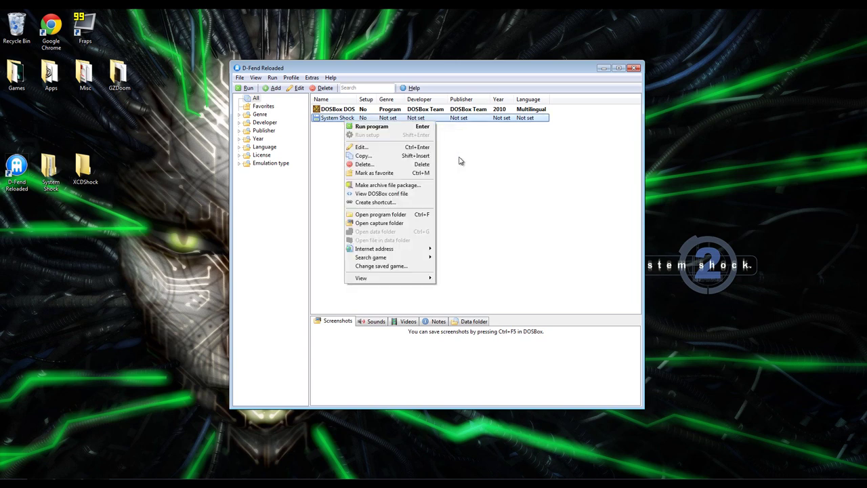
pyautogui.click(365, 128)
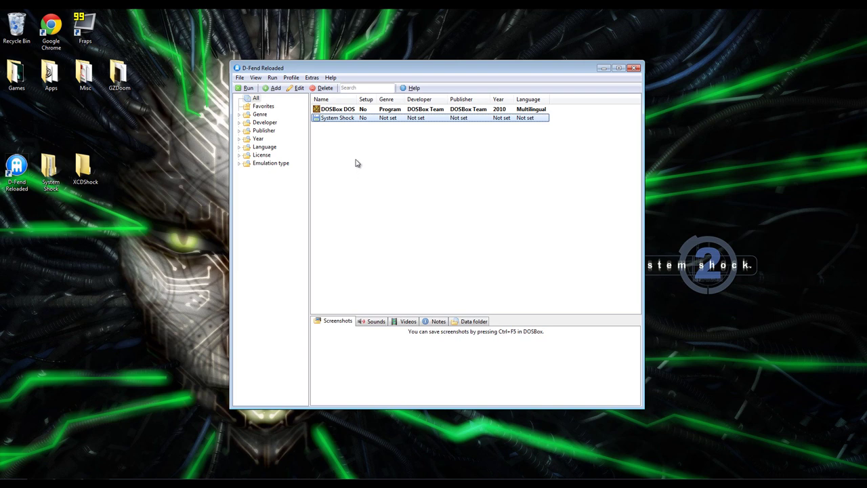
# Open the System Shock profile for editing, examine its graphics, keyboard, memory and CPU settings, and cancel the editor
pyautogui.rightClick(361, 119)
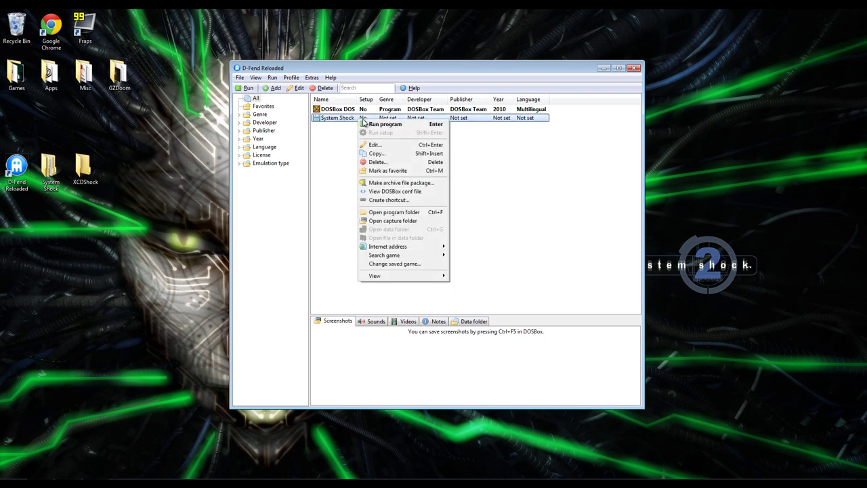
pyautogui.click(376, 144)
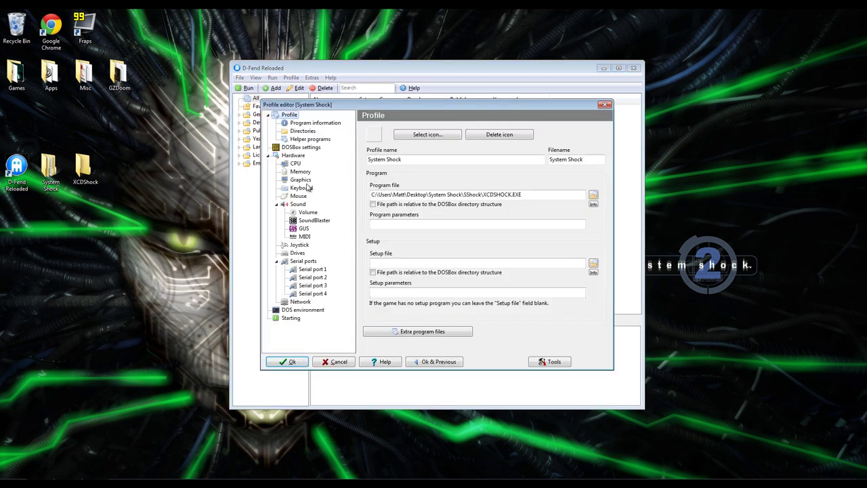
pyautogui.click(301, 179)
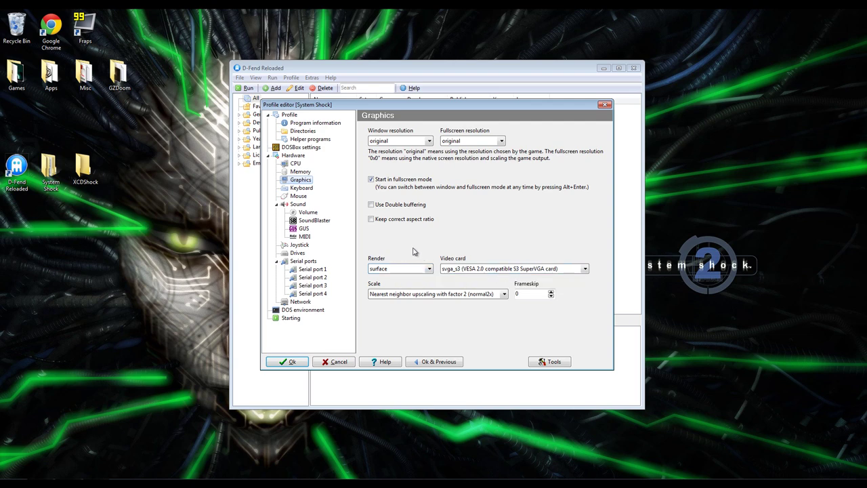
pyautogui.click(310, 189)
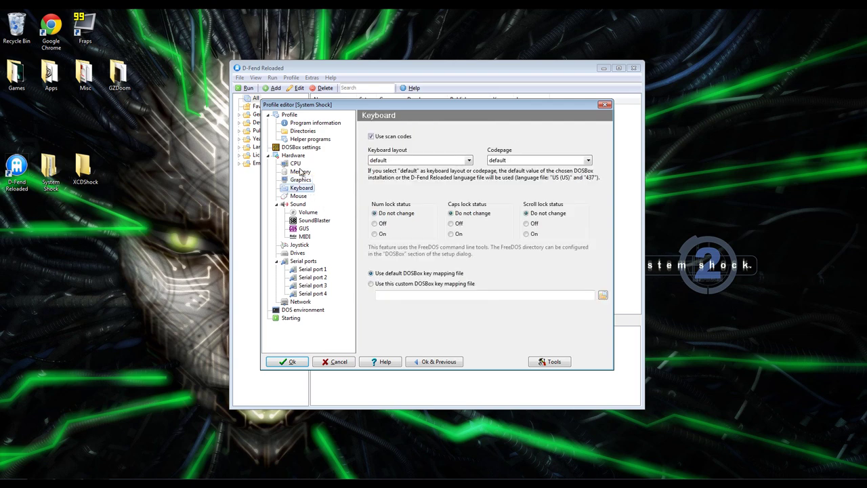
pyautogui.click(300, 171)
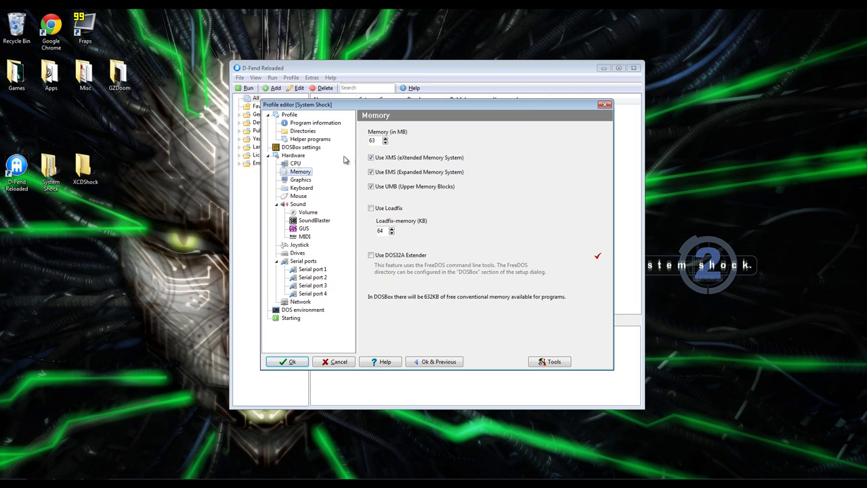
pyautogui.click(296, 165)
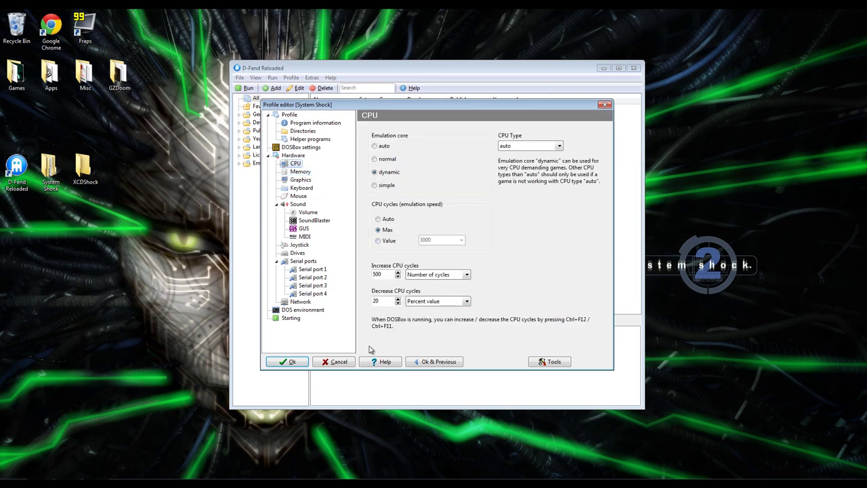
pyautogui.click(339, 363)
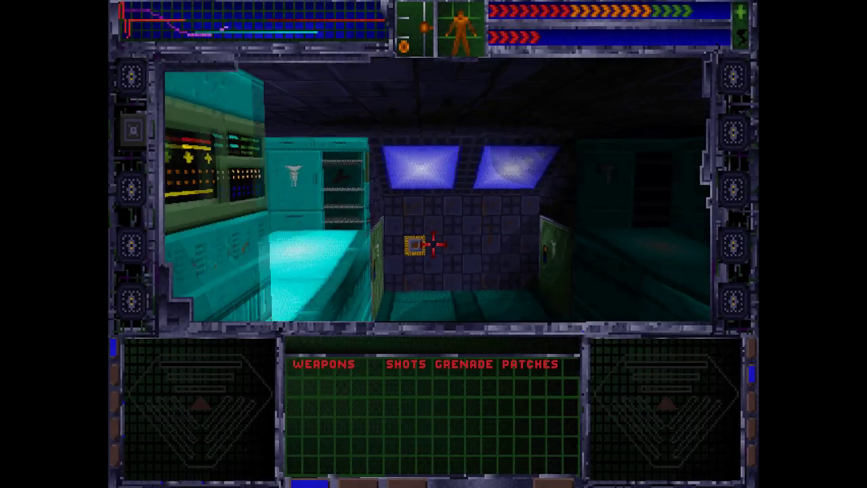
# Walk to the wall button beside the green door, use it, and move up to the items lying in the alcove
pyautogui.press('w')
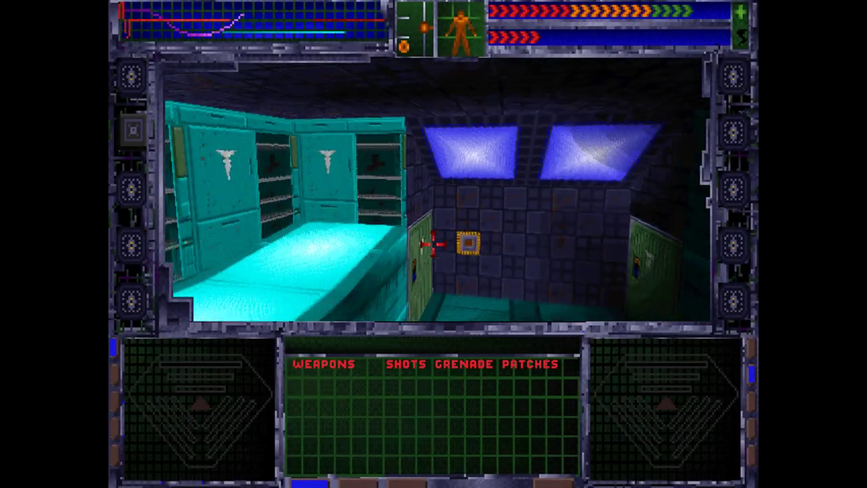
pyautogui.press('w')
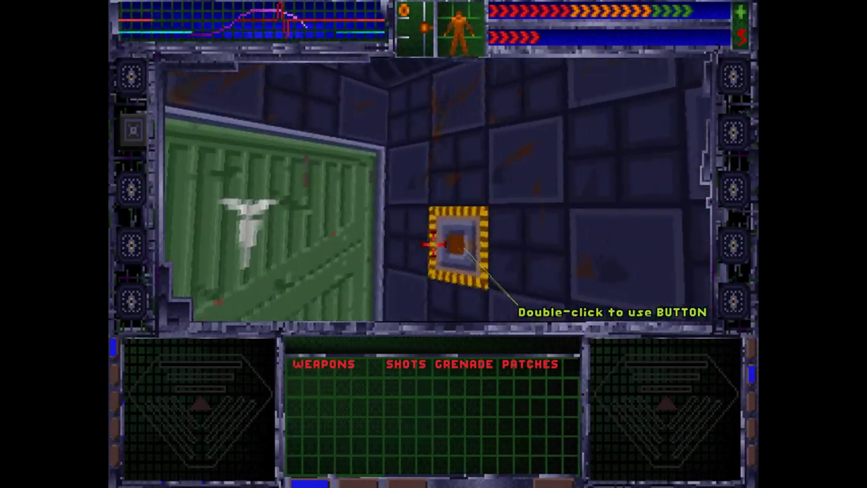
pyautogui.doubleClick(434, 243)
pyautogui.press('w')
pyautogui.press('w')
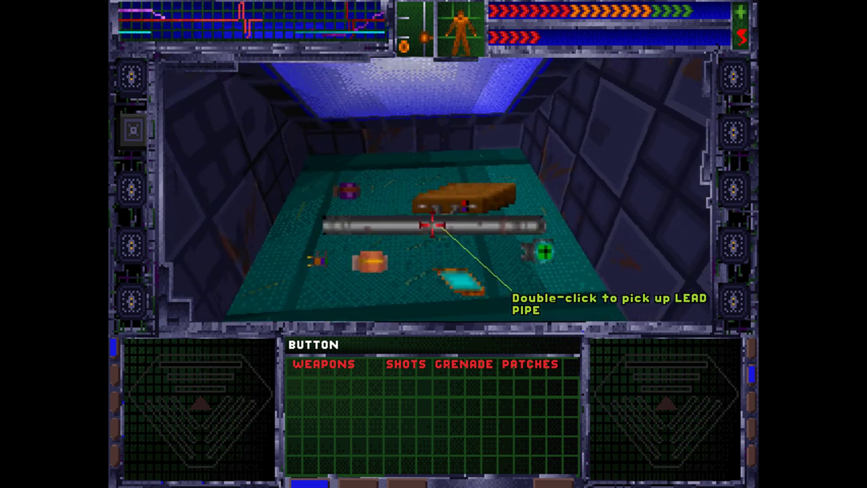
# Pick up the lead pipe, the standard access card and the navigation and mapping unit from the alcove and store them
pyautogui.doubleClick(433, 244)
pyautogui.click(435, 383)
pyautogui.doubleClick(449, 276)
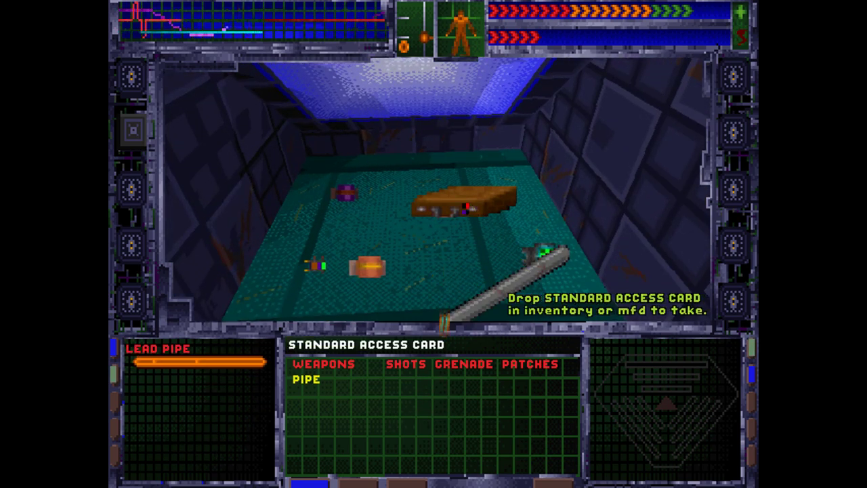
pyautogui.click(437, 401)
pyautogui.press('d')
pyautogui.doubleClick(511, 233)
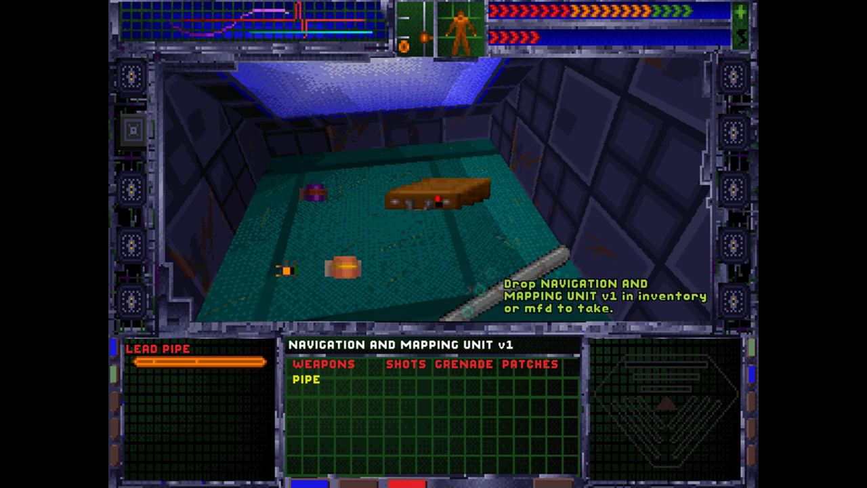
pyautogui.click(430, 424)
# Collect the Staminup stimulant, the small device beside it and the Berserk patch from the alcove floor into the inventory
pyautogui.doubleClick(342, 268)
pyautogui.click(379, 406)
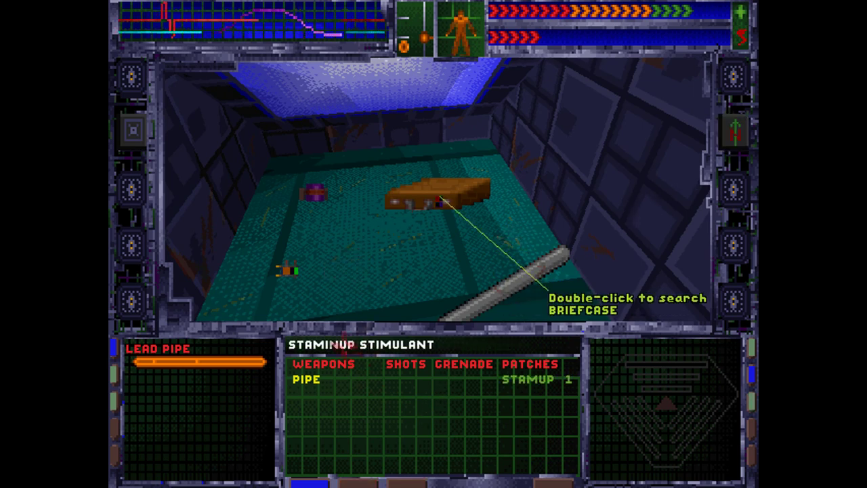
pyautogui.doubleClick(287, 268)
pyautogui.click(365, 396)
pyautogui.doubleClick(315, 192)
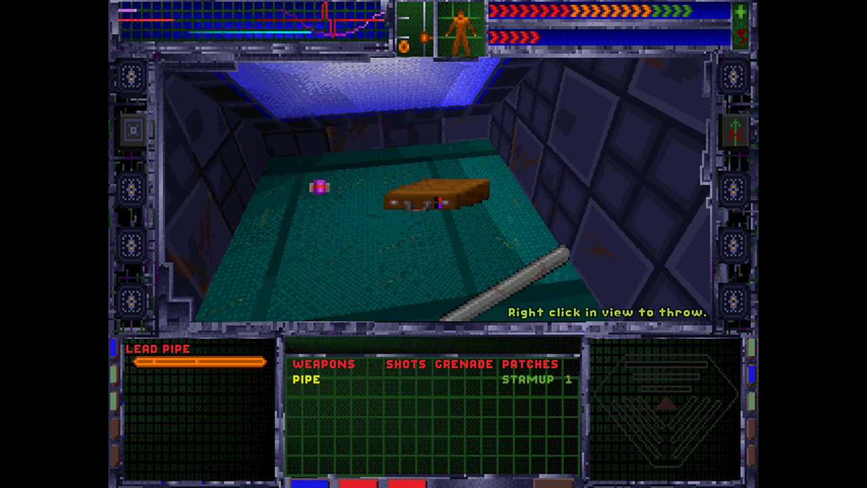
pyautogui.click(366, 419)
# Search the briefcase and take its log disc and the multimedia data reader
pyautogui.doubleClick(438, 201)
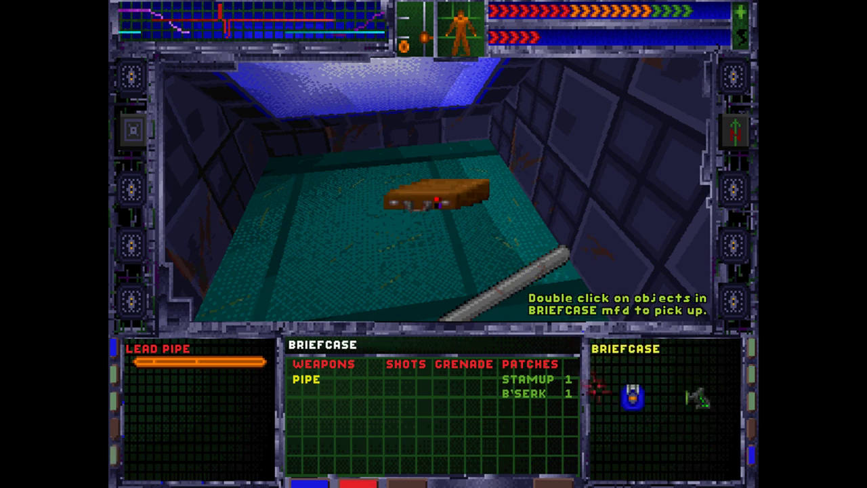
pyautogui.doubleClick(629, 397)
pyautogui.click(424, 416)
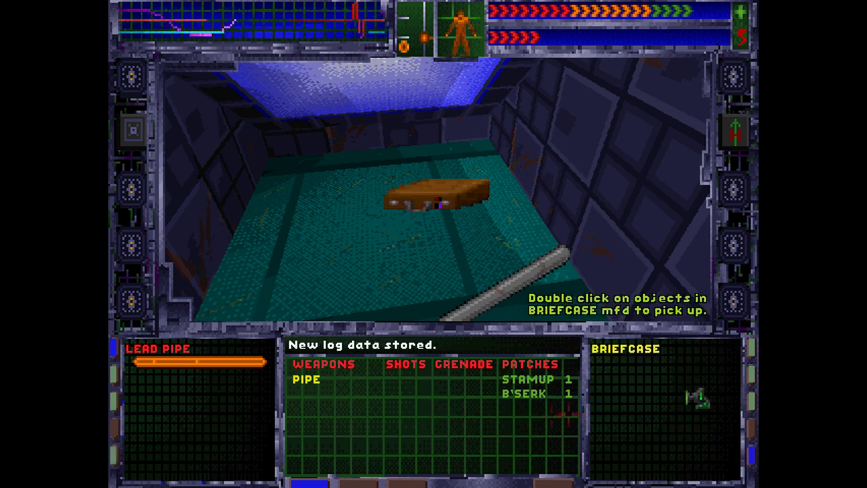
pyautogui.doubleClick(693, 397)
pyautogui.click(406, 426)
# Back out of the alcove, pick up the Medipatch healing agent from the lit ledge and store it in the inventory
pyautogui.press('s')
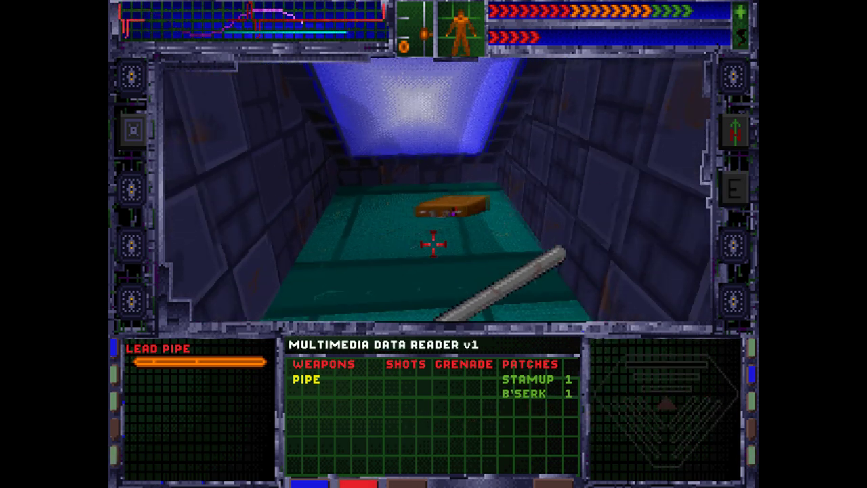
pyautogui.press('a')
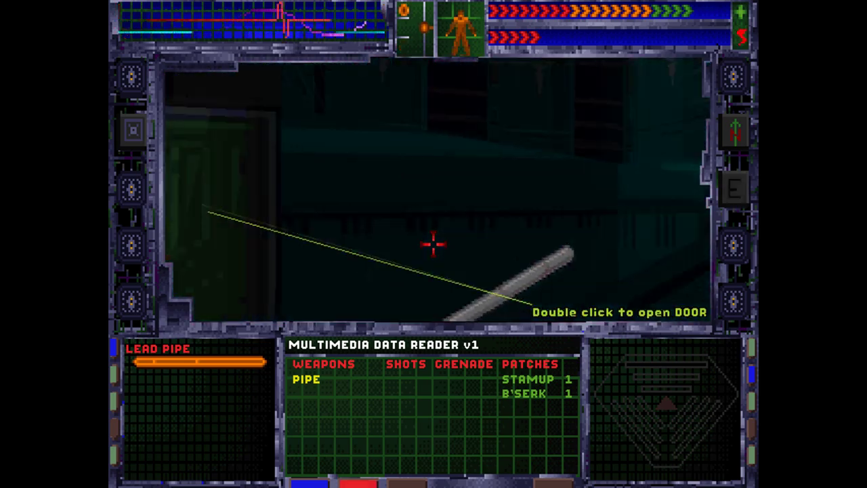
pyautogui.press('w')
pyautogui.press('e')
pyautogui.doubleClick(443, 237)
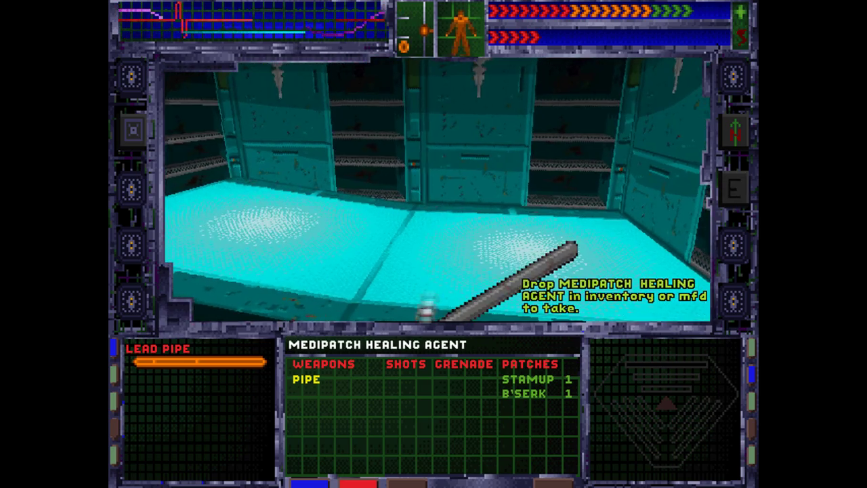
pyautogui.press('a')
pyautogui.press('a')
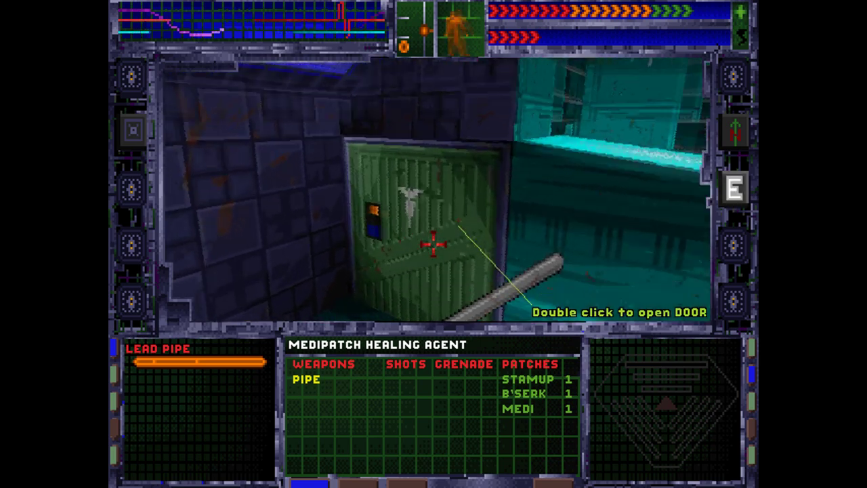
# Approach the green door, play the first email in the multimedia data reader, and open the door
pyautogui.press('w')
pyautogui.click(733, 189)
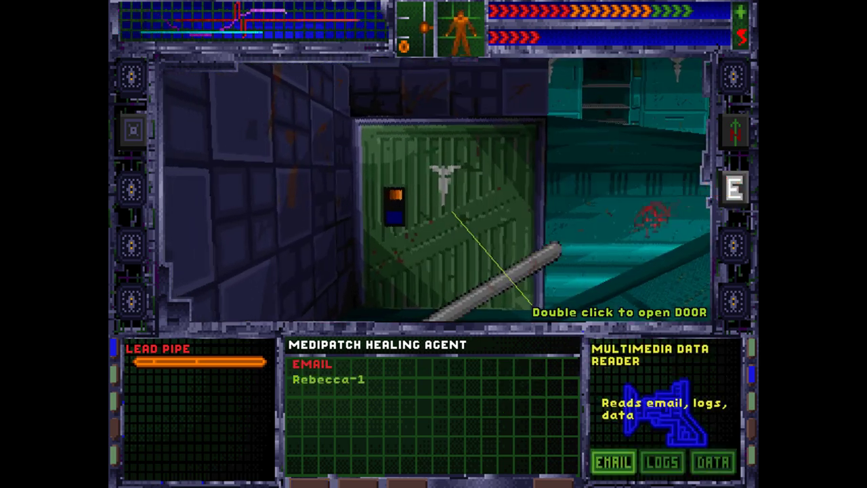
pyautogui.click(354, 379)
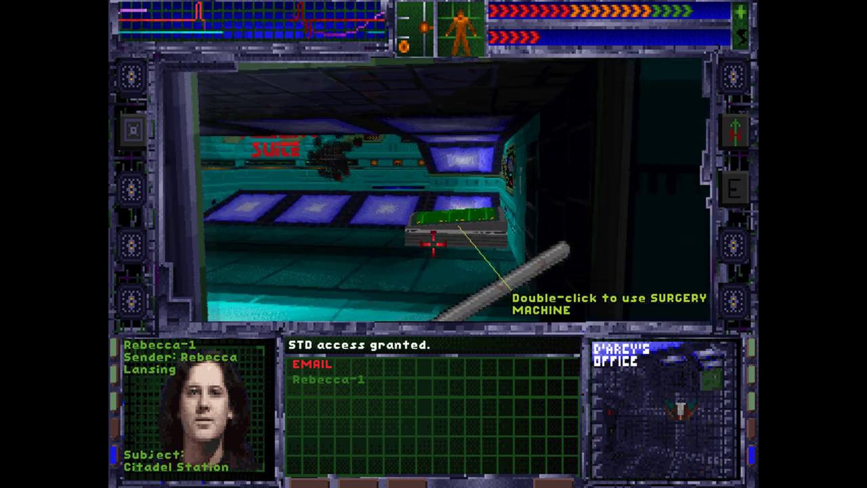
# Go through the doorway past the healing suite and attack the serv-bots in the passage with the lead pipe
pyautogui.press('w')
pyautogui.press('a')
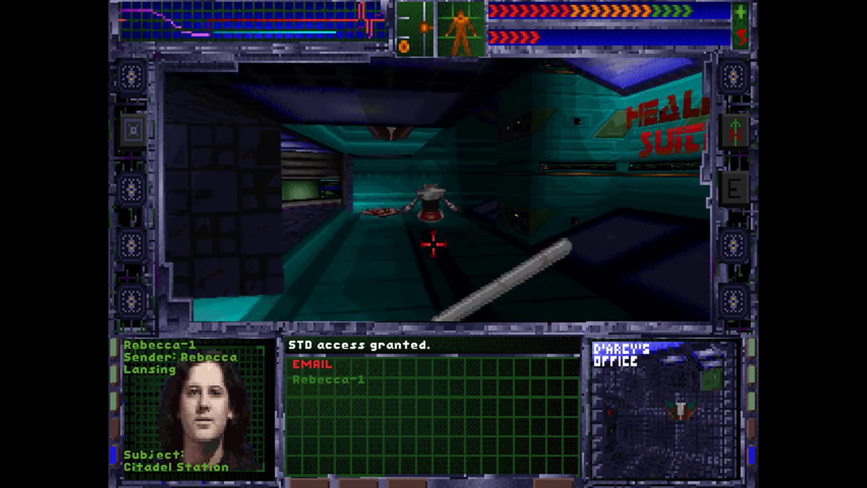
pyautogui.press('w')
pyautogui.rightClick(433, 244)
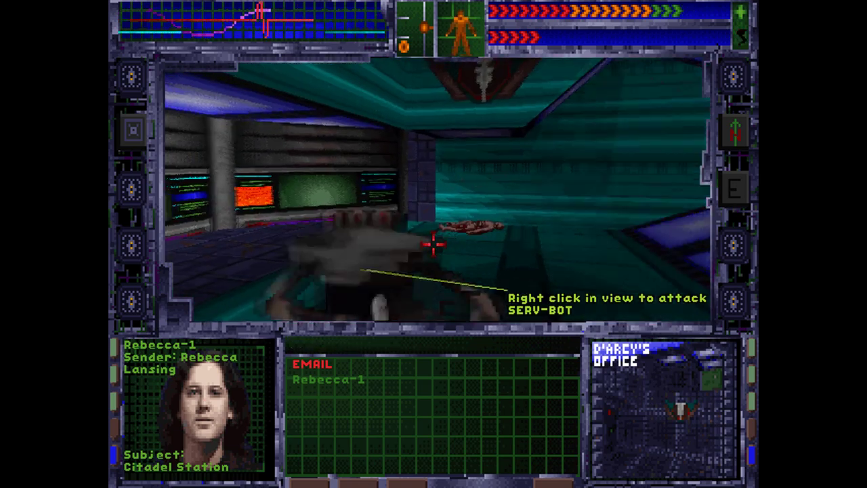
pyautogui.press('a')
pyautogui.rightClick(433, 242)
pyautogui.press('a')
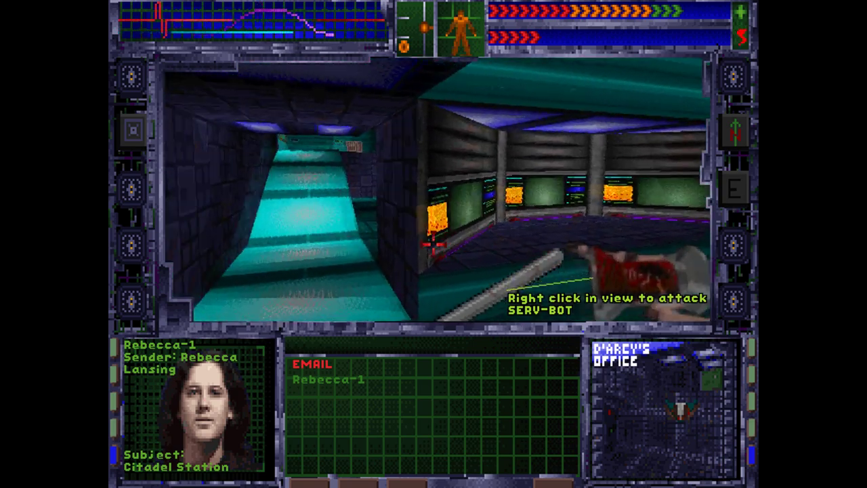
pyautogui.press('a')
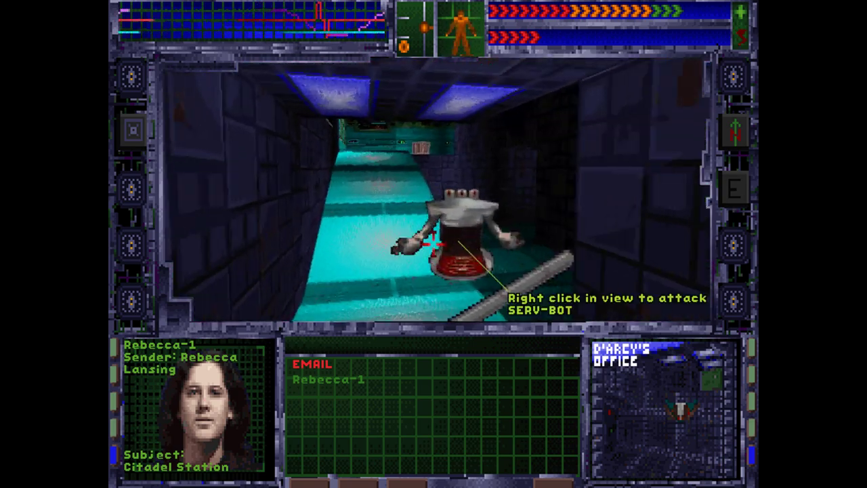
pyautogui.press('s')
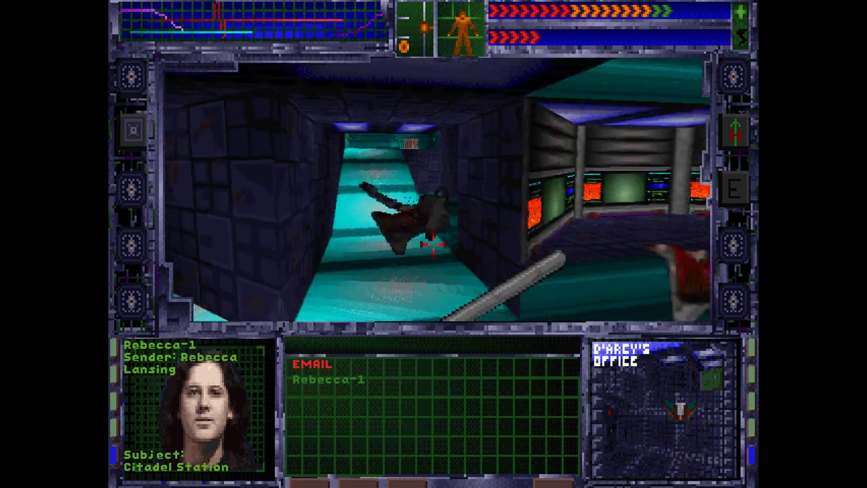
# Return to the healing suite and use the surgery machine to heal
pyautogui.press('a')
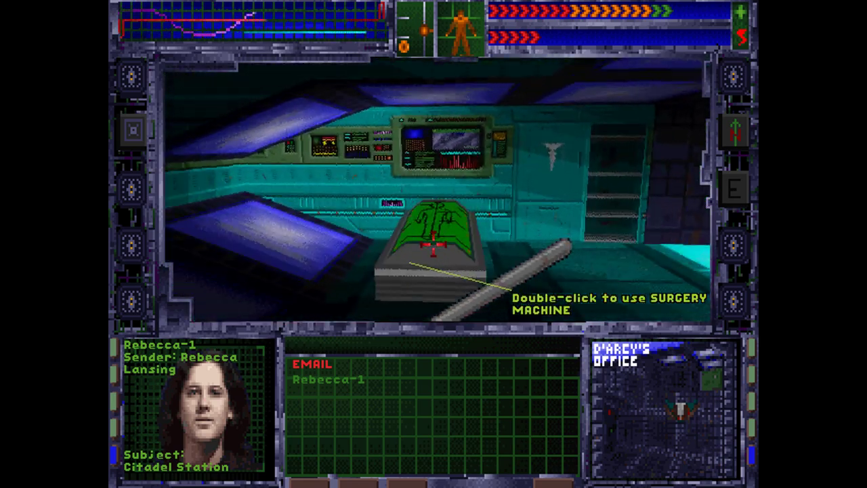
pyautogui.press('w')
pyautogui.doubleClick(434, 242)
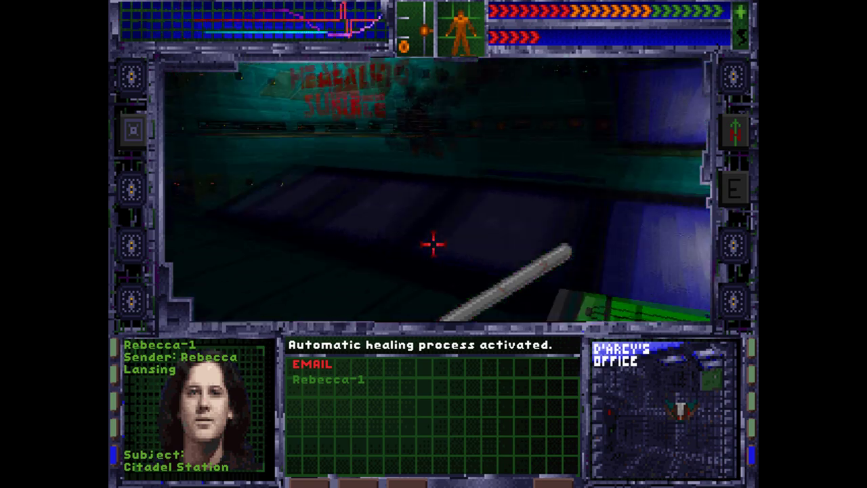
# Show the automap on the side display and walk past the destroyed serv-bot into the brightly lit corridor
pyautogui.press('a')
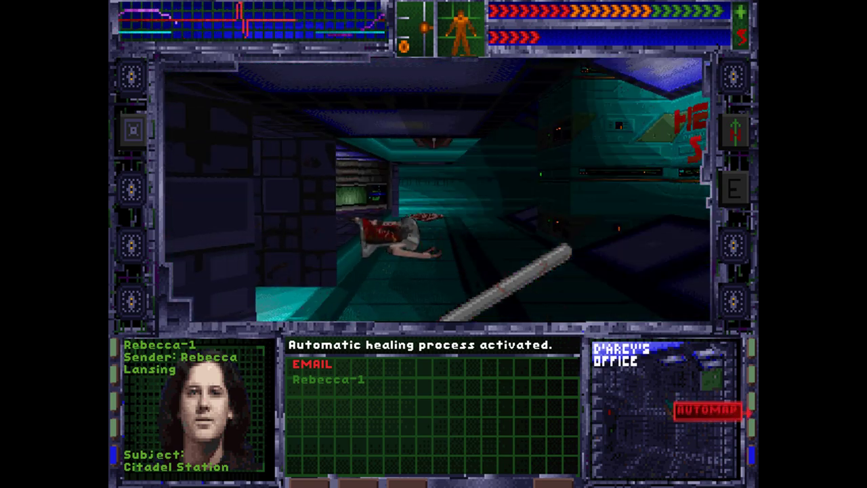
pyautogui.press('w')
pyautogui.press('a')
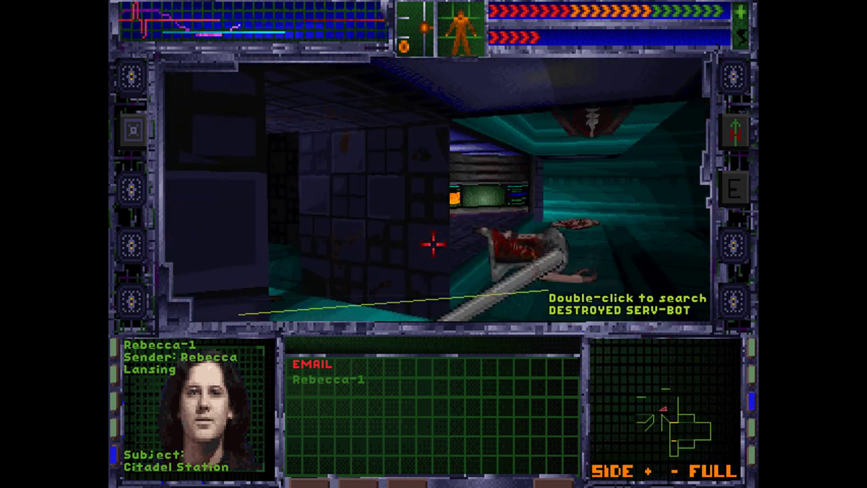
pyautogui.press('w')
pyautogui.press('b')
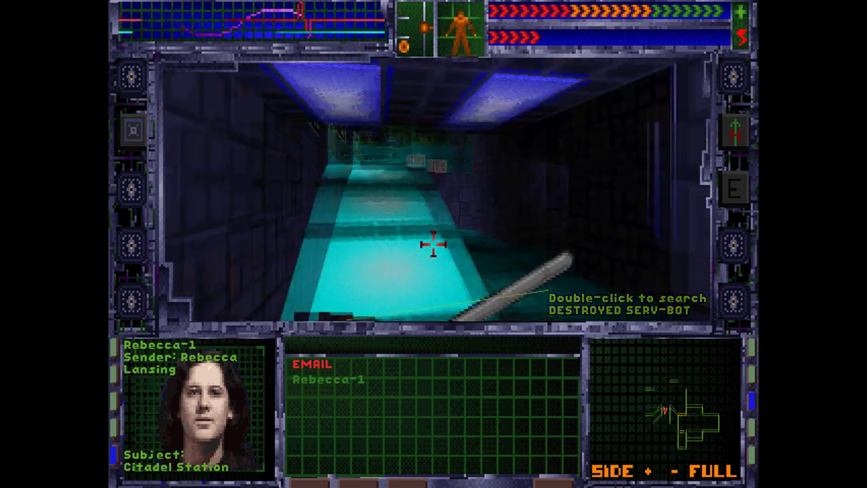
# Advance on the serv-bot in the dark side passage near the green door and attack it with the lead pipe
pyautogui.press('d')
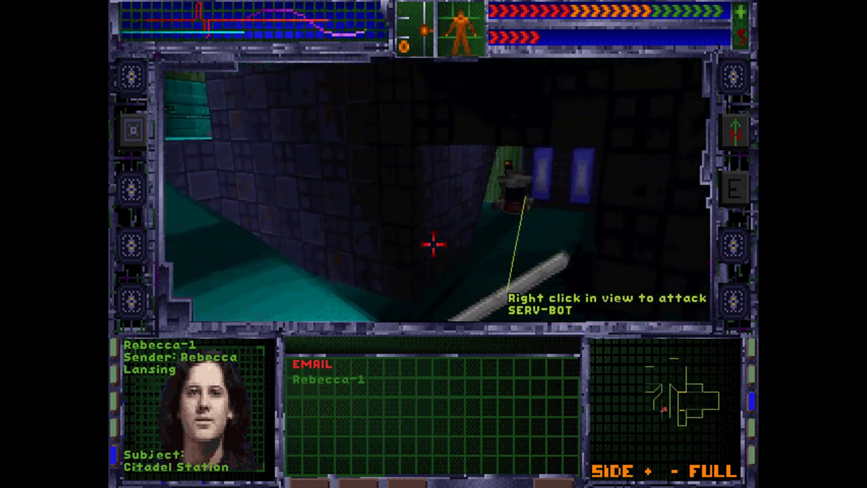
pyautogui.press('w')
pyautogui.press('w')
pyautogui.rightClick(433, 243)
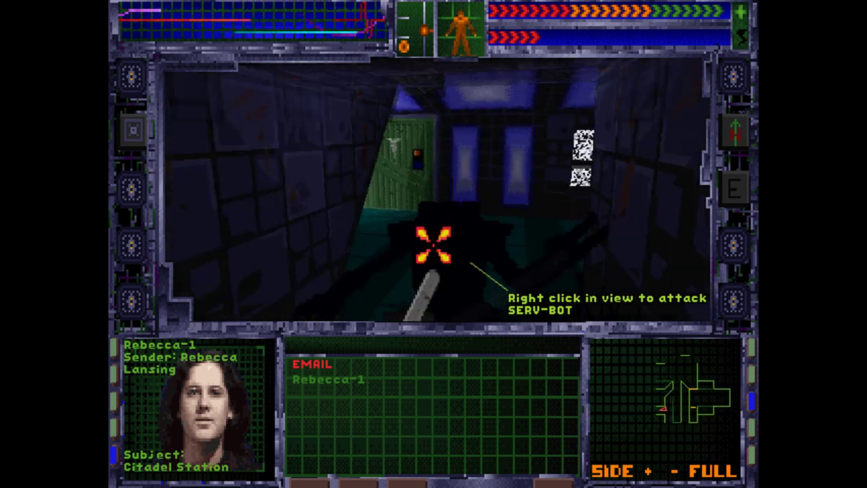
pyautogui.press('s')
pyautogui.press('d')
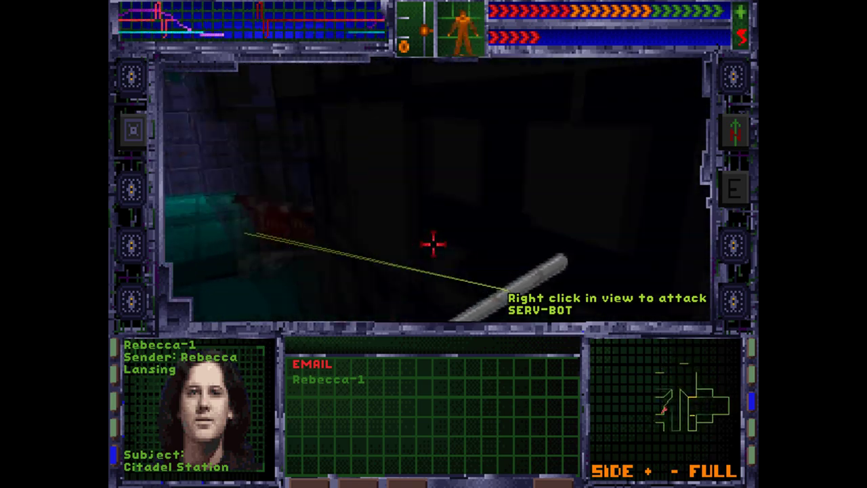
pyautogui.rightClick(434, 244)
# Take the fragmentation grenade from the crate into the inventory and recharge at the energy charge station behind it
pyautogui.press('w')
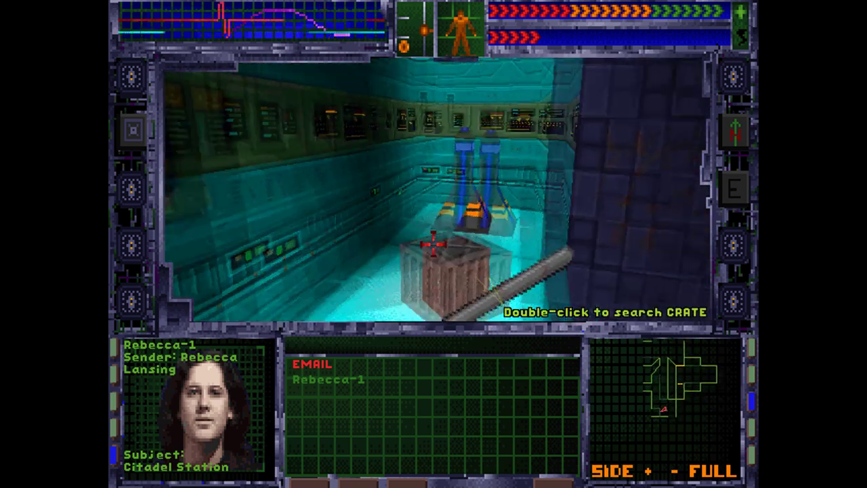
pyautogui.press('w')
pyautogui.doubleClick(436, 267)
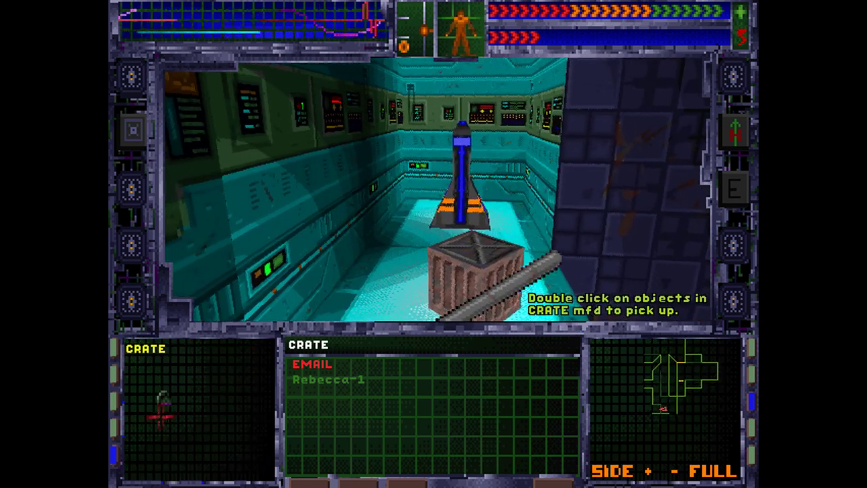
pyautogui.doubleClick(163, 399)
pyautogui.click(328, 411)
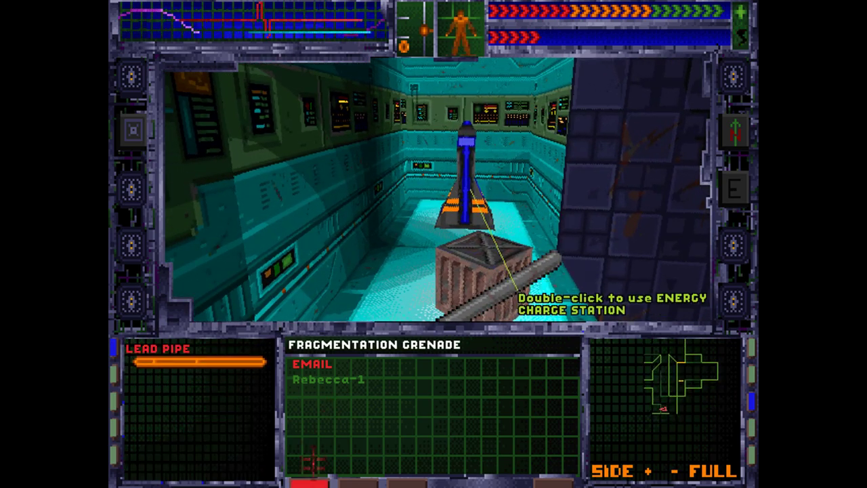
pyautogui.moveTo(313, 462); pyautogui.dragTo(312, 463)
pyautogui.doubleClick(431, 240)
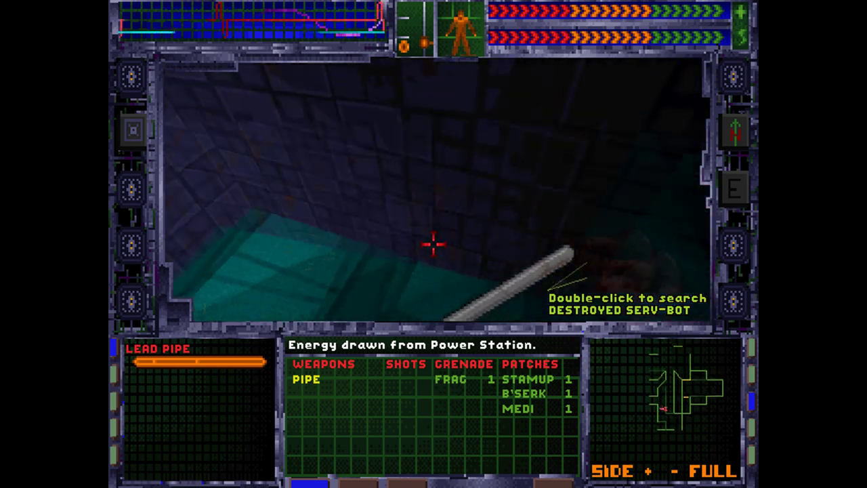
# Walk to the SV-23 dartgun lying on the floor beyond the console and pick it up
pyautogui.press('w')
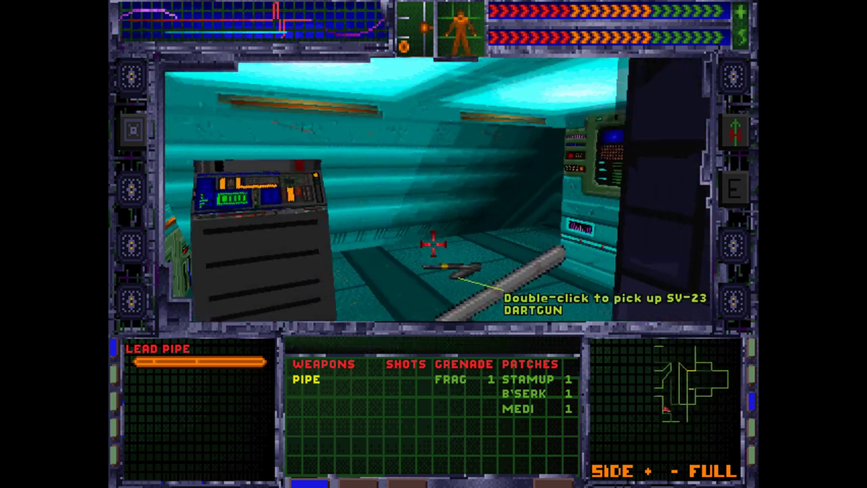
pyautogui.doubleClick(433, 256)
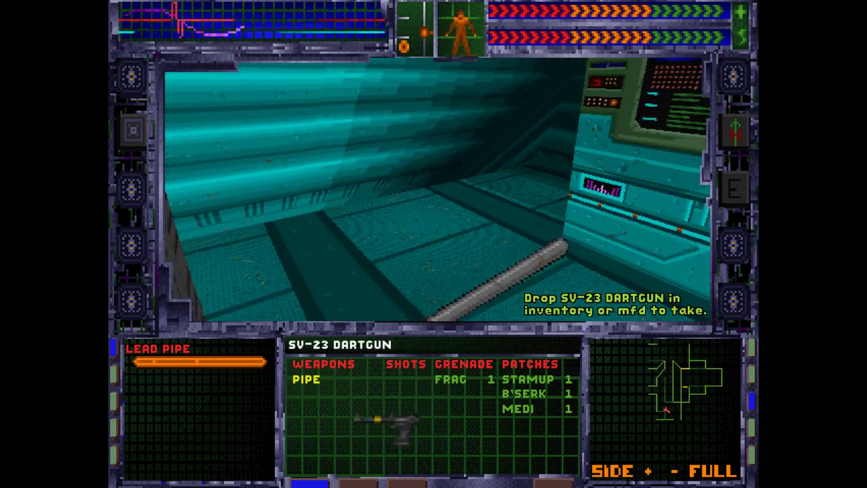